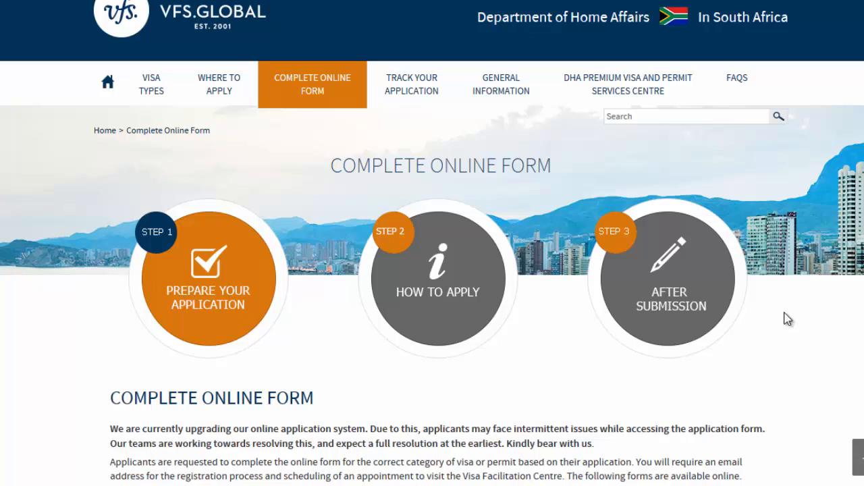
- Follow the first-time applicant link on the Complete Online Form page
scroll(432, 243, "down", 4)
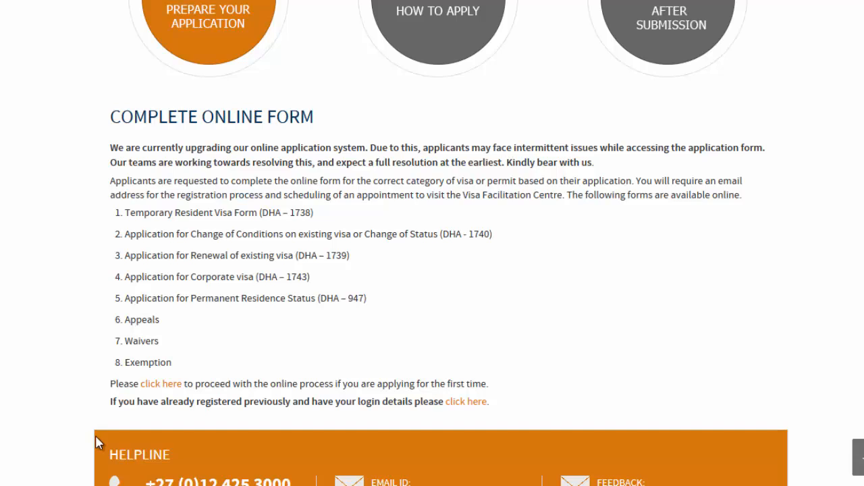
left_click(152, 385)
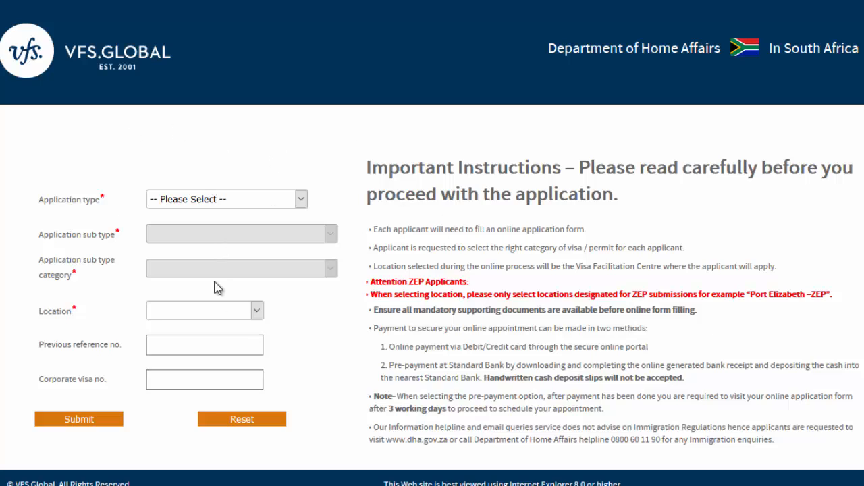
- Choose Temporary Residence Visa as the application type and TRV as the sub type
left_click(301, 199)
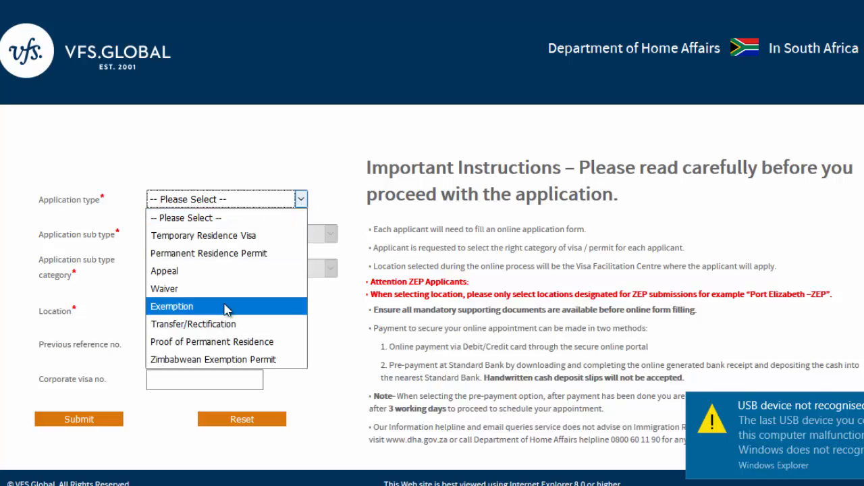
left_click(249, 237)
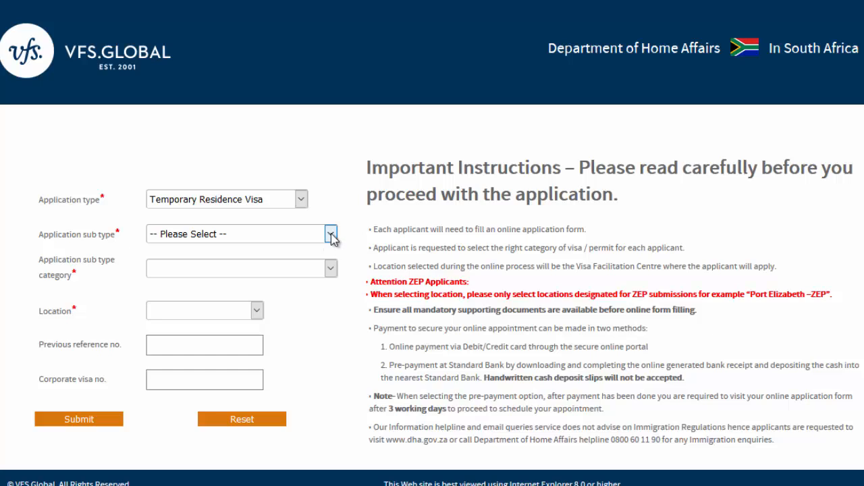
left_click(331, 234)
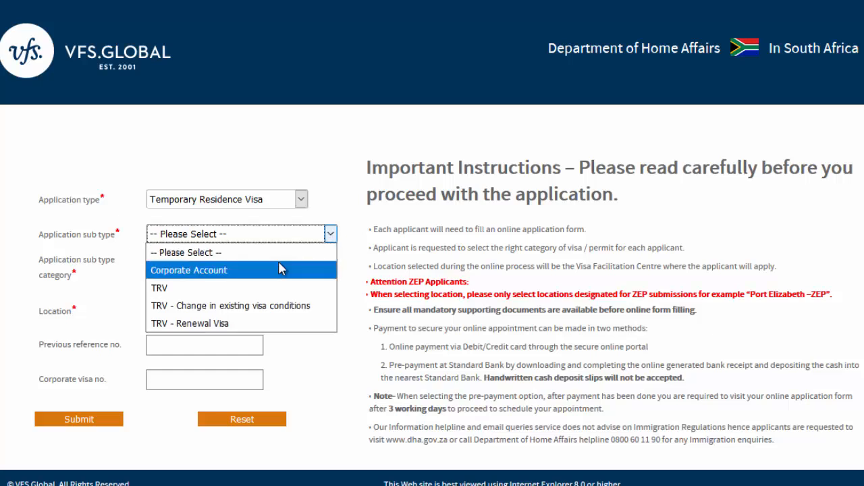
left_click(260, 290)
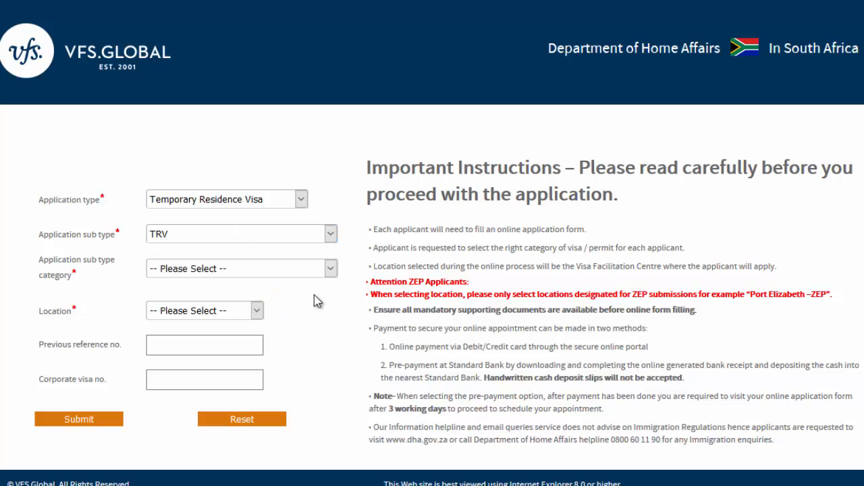
left_click(330, 271)
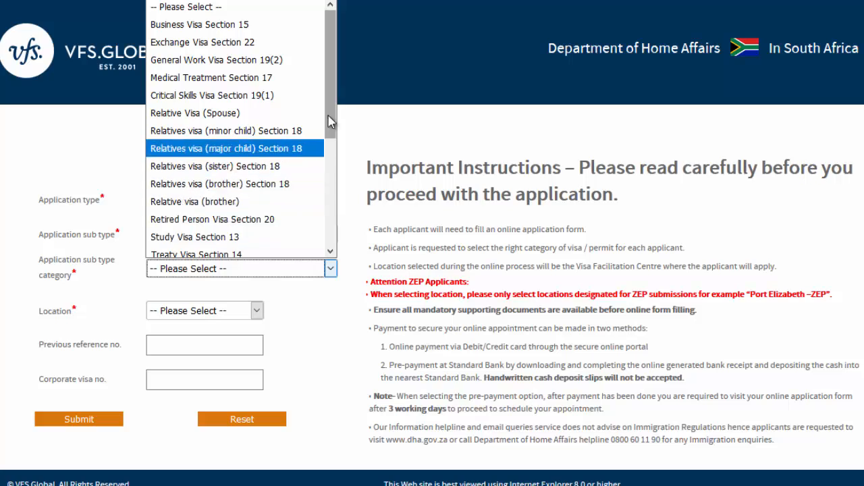
- Select the General Work Visa Section 19(2) category with Durban as location and submit
left_click_drag(332, 131, 336, 214)
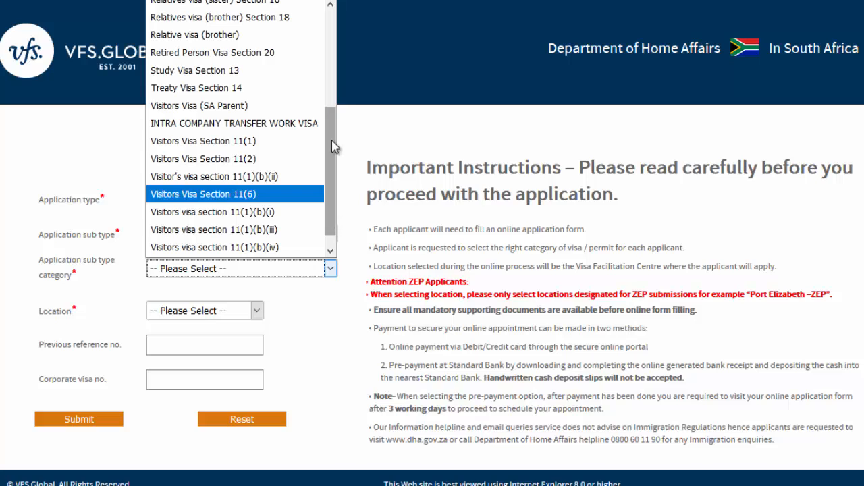
left_click_drag(336, 152, 332, 43)
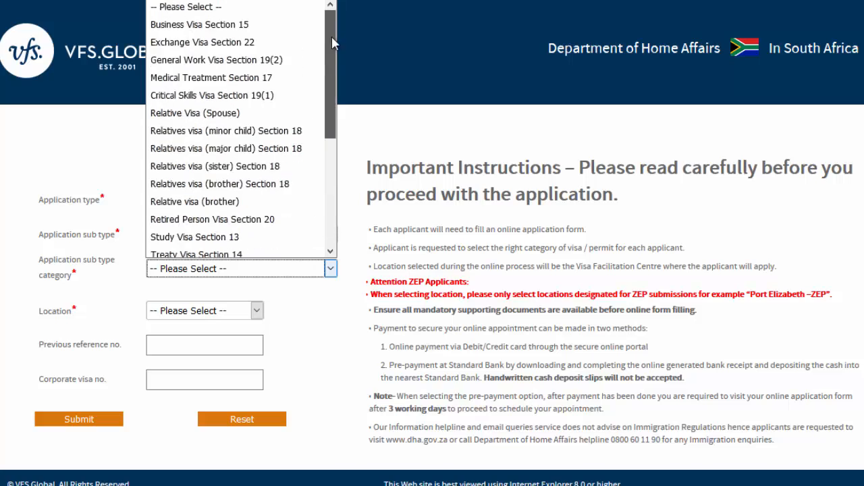
left_click(201, 67)
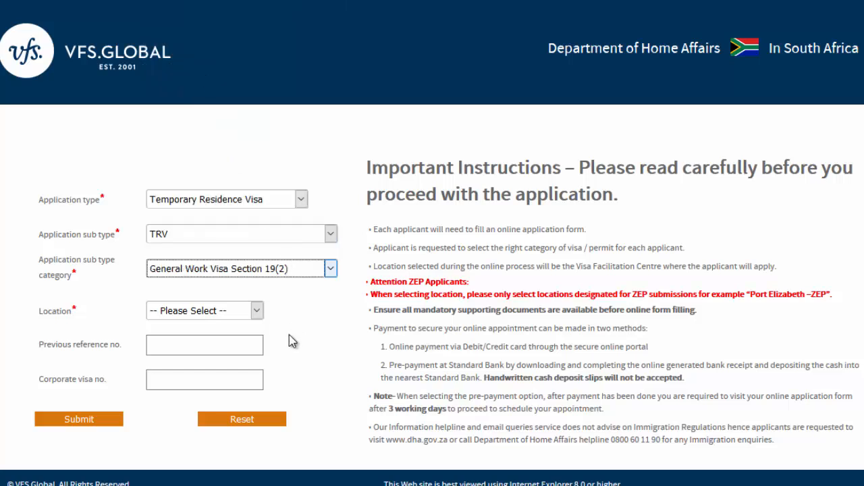
left_click(256, 310)
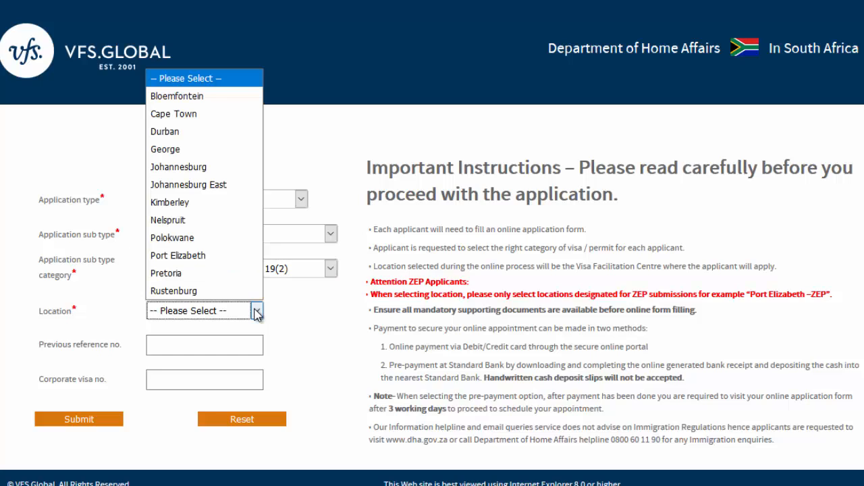
left_click(199, 138)
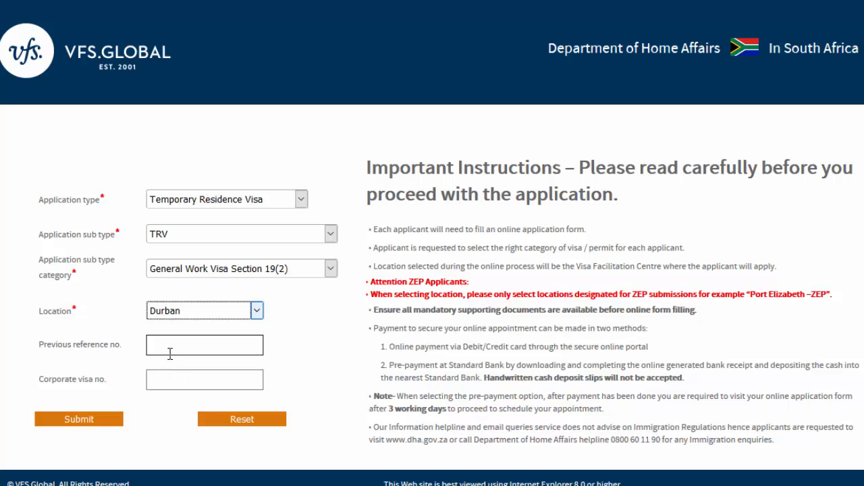
left_click(98, 421)
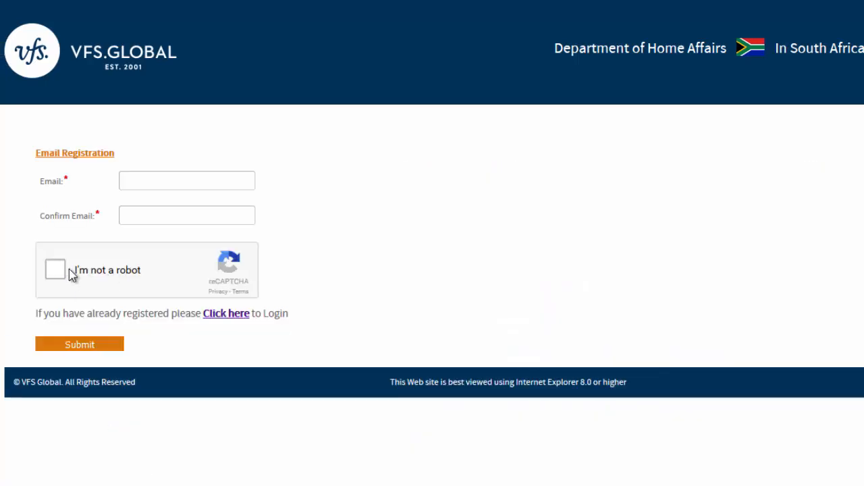
- Enter the applicant's e-mail address in both the Email and Confirm Email fields
left_click(144, 178)
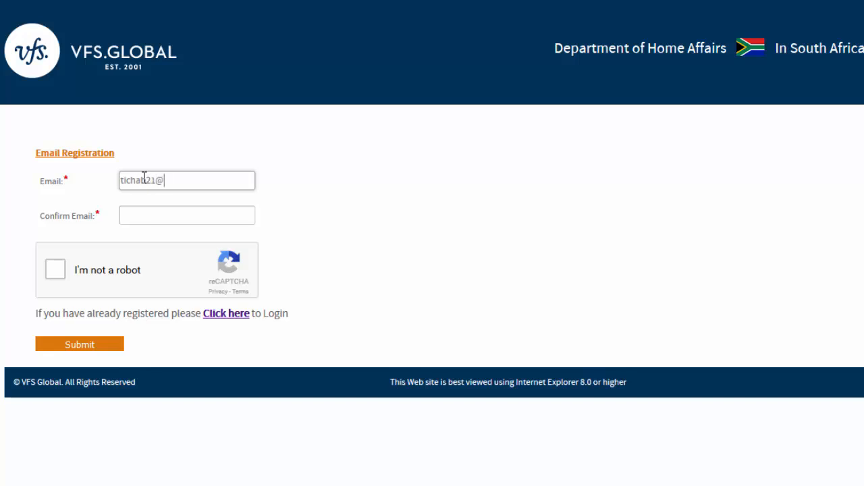
left_click(135, 213)
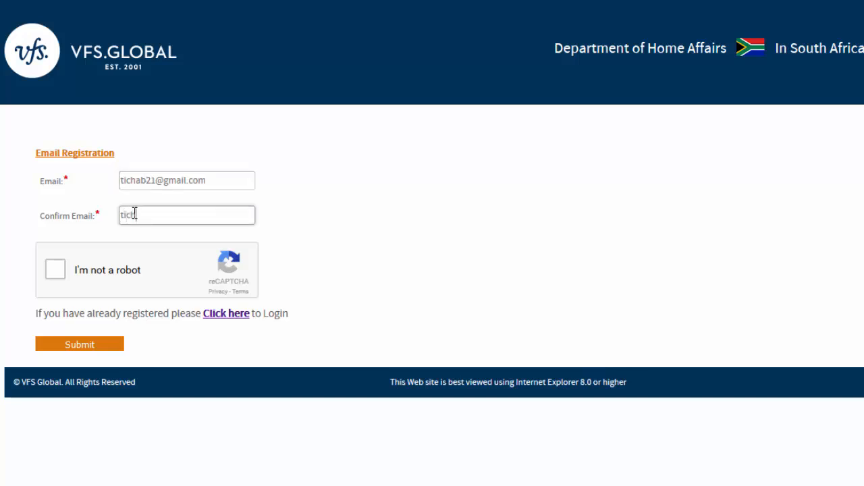
- Pass the reCAPTCHA street-sign challenge and submit the e-mail registration
left_click(57, 266)
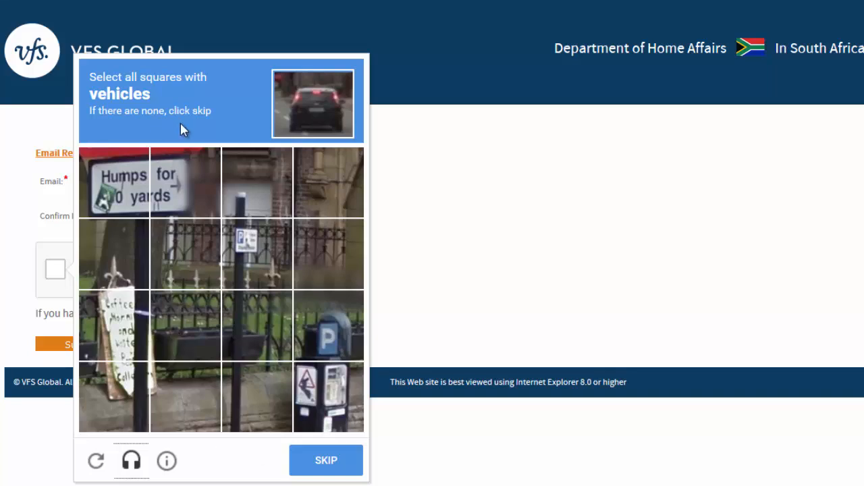
left_click(324, 459)
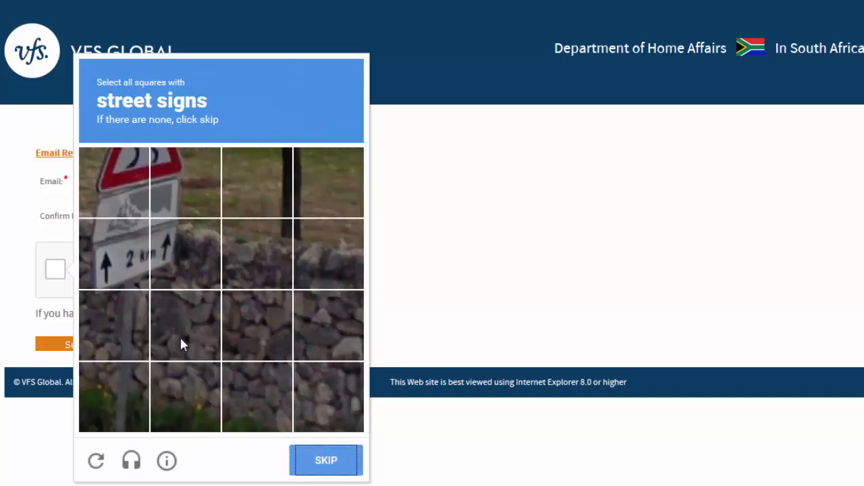
left_click(135, 186)
left_click(160, 186)
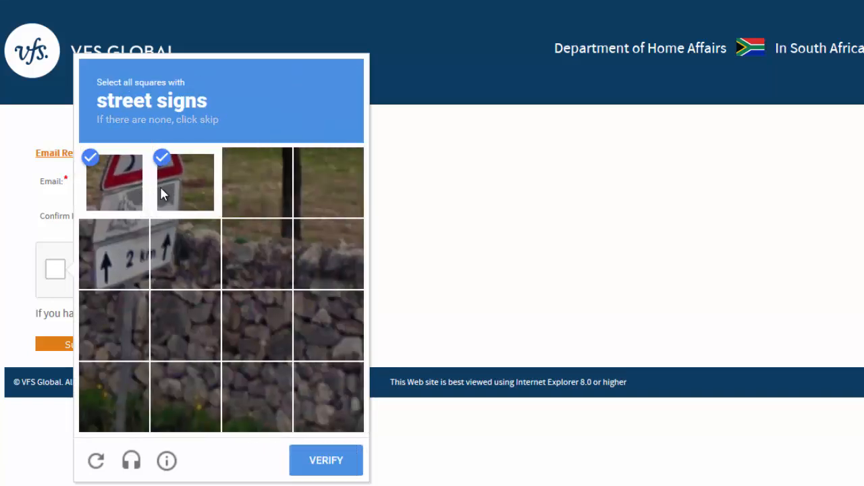
left_click(134, 254)
left_click(160, 257)
left_click(316, 459)
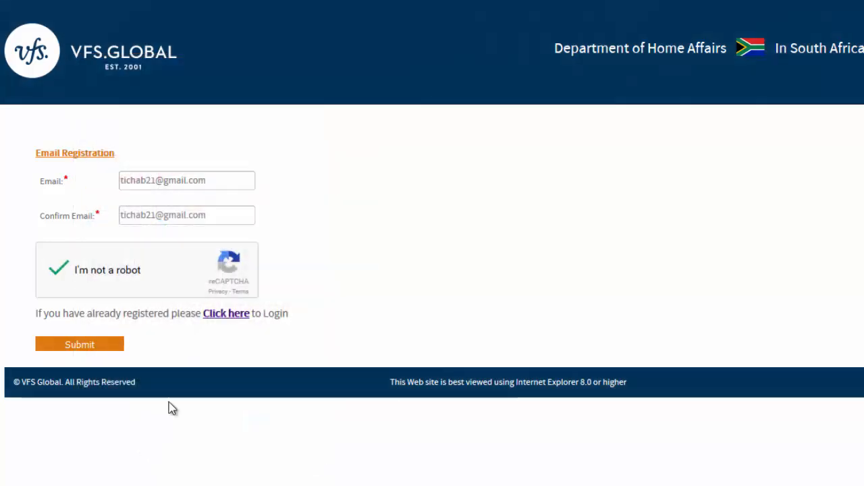
left_click(89, 346)
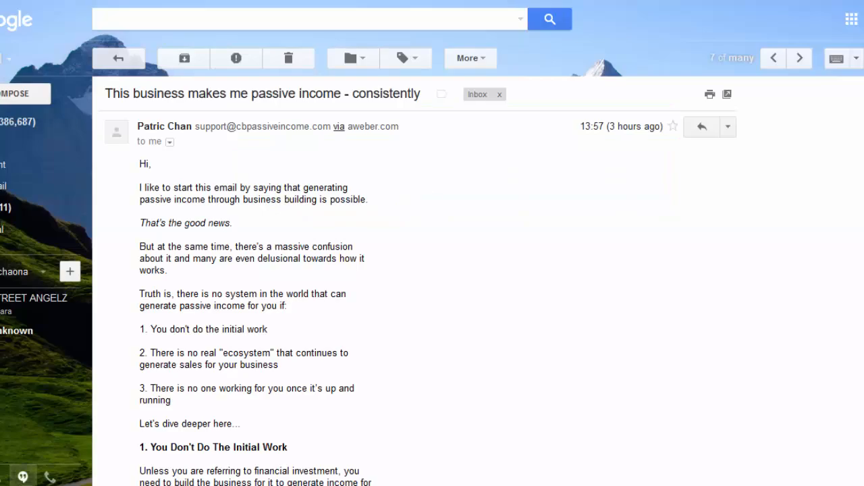
- Open the Registration Successful email in the inbox and follow its vfsvisaonline.com link
left_click(10, 129)
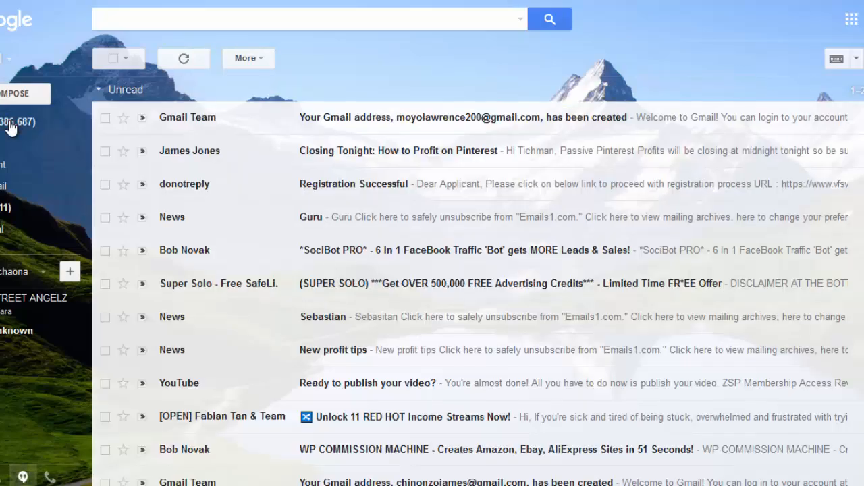
left_click(349, 191)
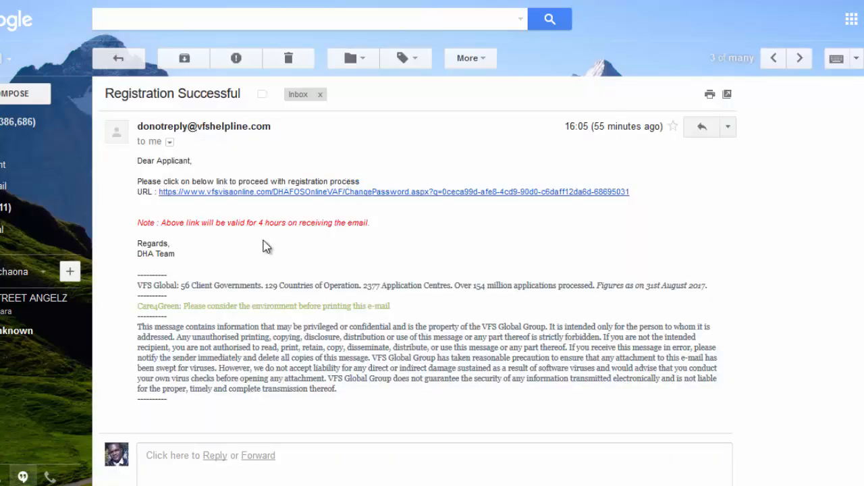
left_click(291, 193)
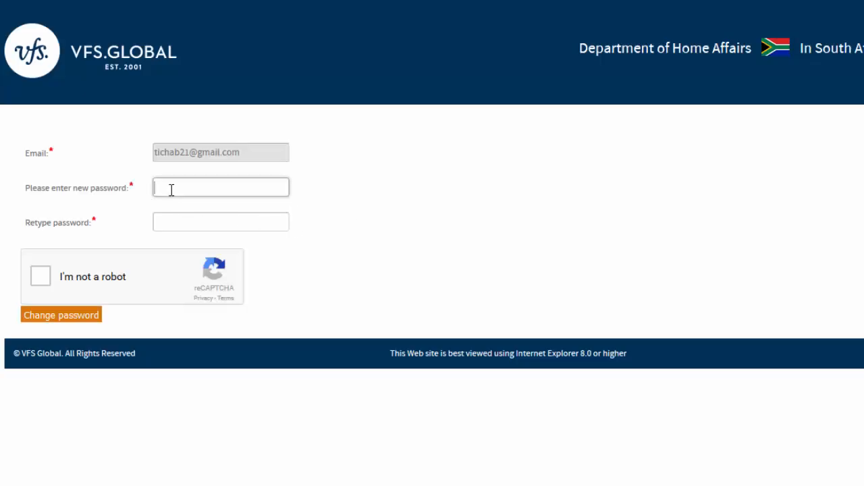
- Enter a new account password and retype it, correcting the mismatched entry
left_click(172, 190)
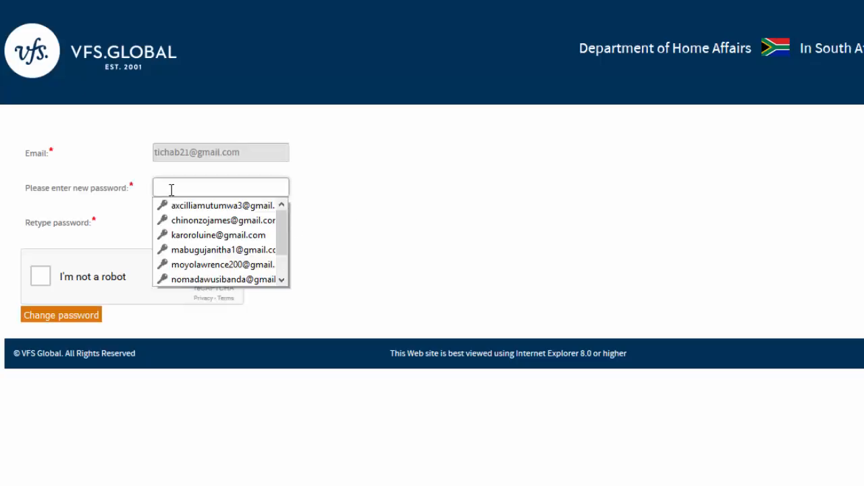
type("**********")
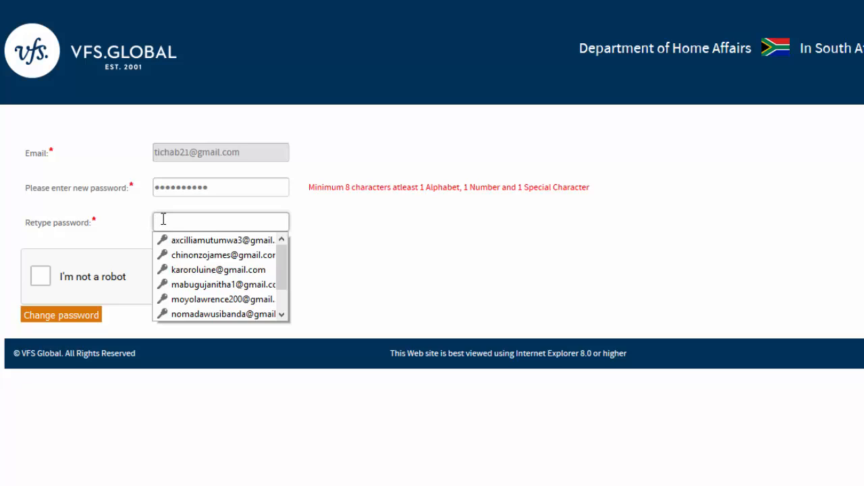
type("*********")
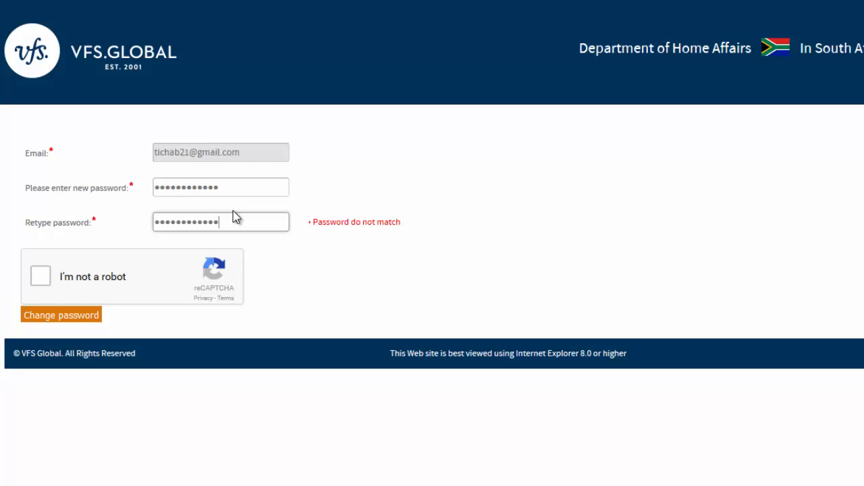
left_click(232, 189)
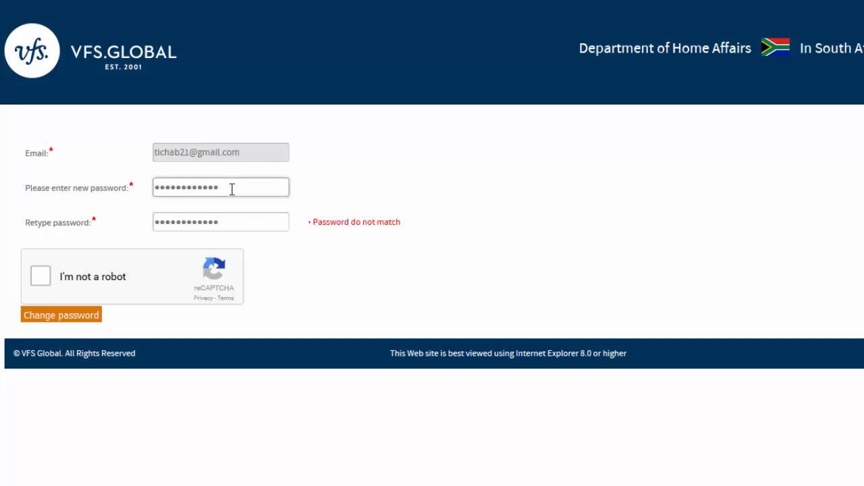
key("BackSpace")
key("BackSpace")
key("BackSpace")
key("BackSpace")
key("BackSpace")
key("BackSpace")
key("BackSpace")
key("BackSpace")
key("BackSpace")
key("BackSpace")
key("BackSpace")
key("BackSpace")
key("BackSpace")
type("************")
left_click(231, 221)
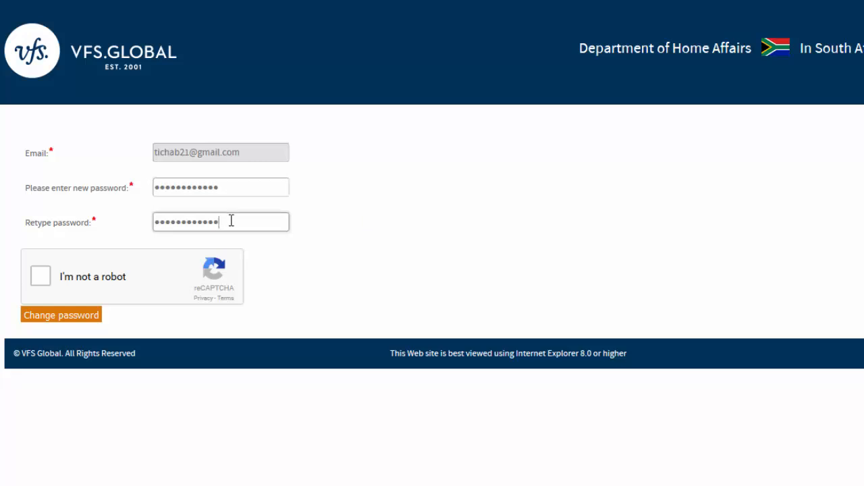
- Pass the street-sign reCAPTCHA, submit the password change, and save the login in Firefox
left_click(41, 277)
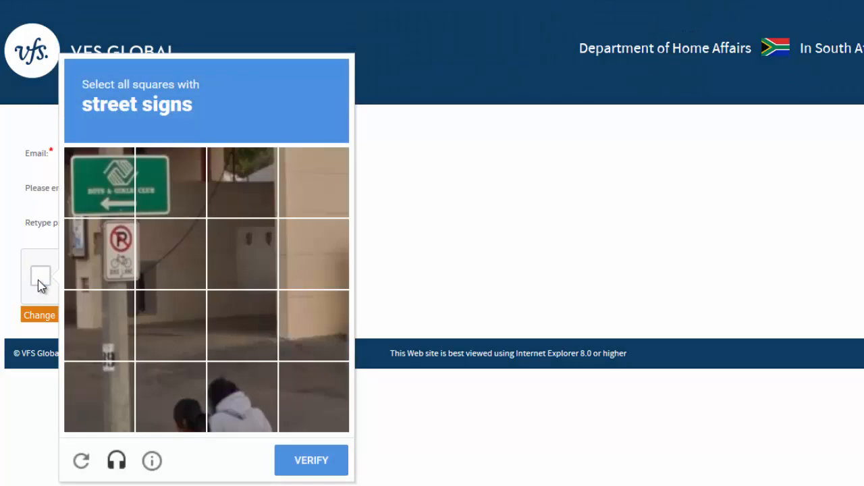
left_click(129, 206)
left_click(151, 215)
left_click(110, 262)
left_click(291, 461)
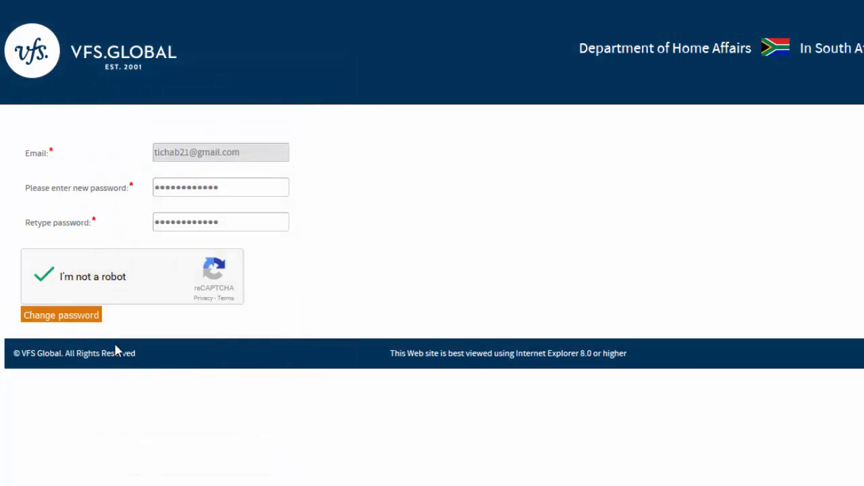
left_click(69, 318)
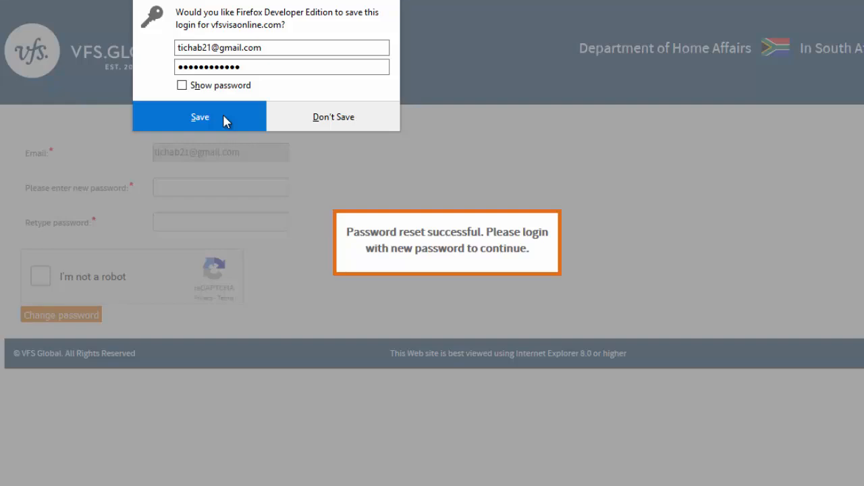
left_click(224, 115)
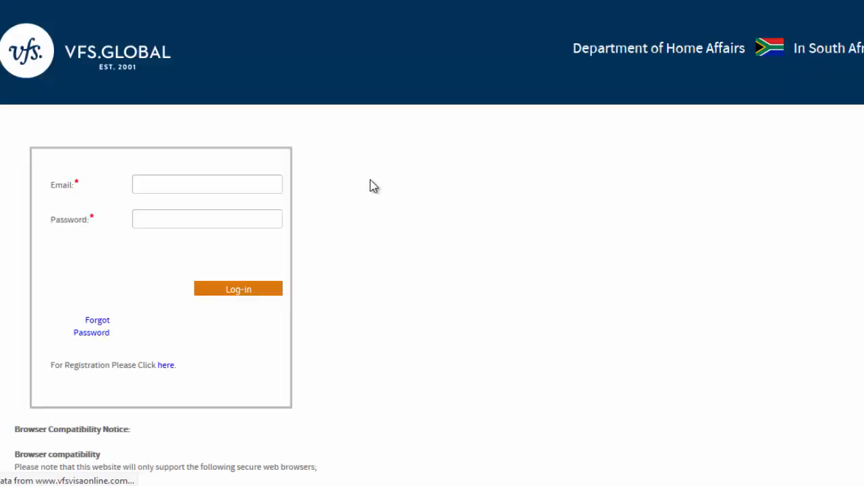
- Log in to the visa account using the saved browser credentials
left_click(153, 189)
type("ti")
left_click(160, 202)
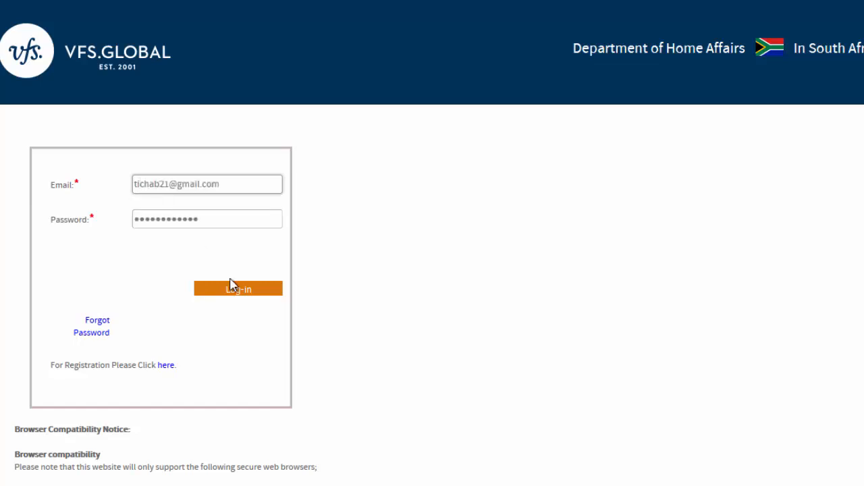
left_click(244, 295)
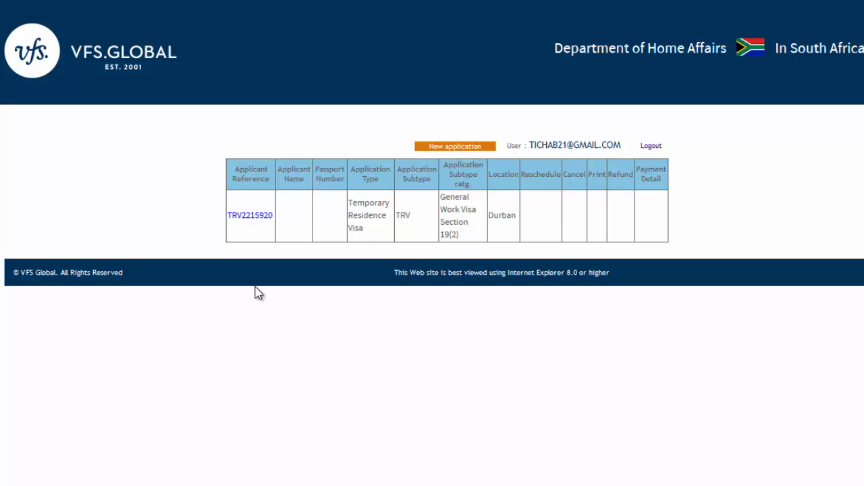
- Open the existing application from the dashboard and look over its personal details form
left_click(254, 215)
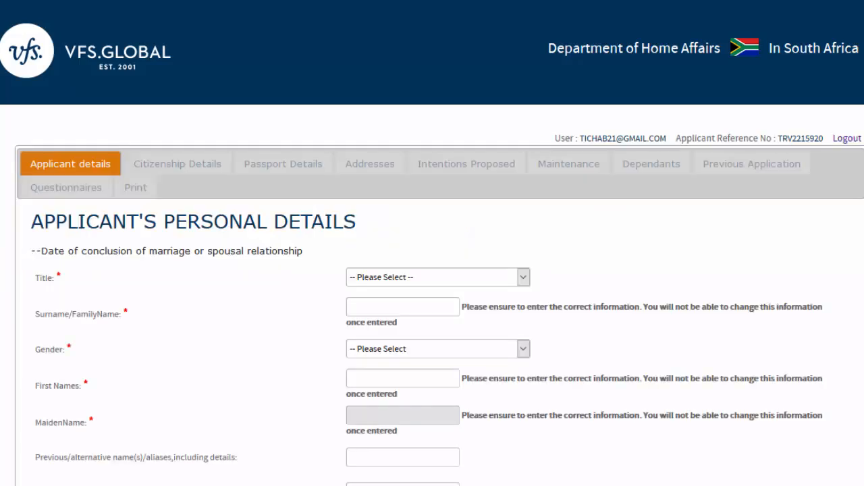
scroll(432, 270, "down", 4)
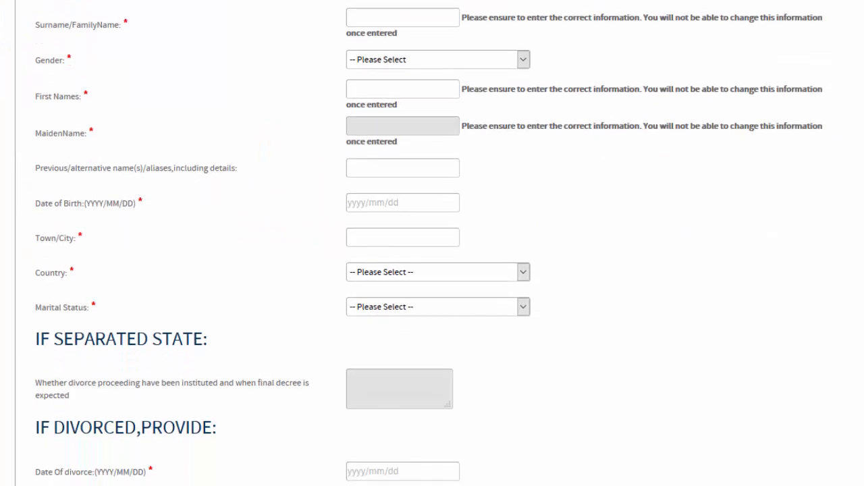
scroll(432, 270, "up", 3)
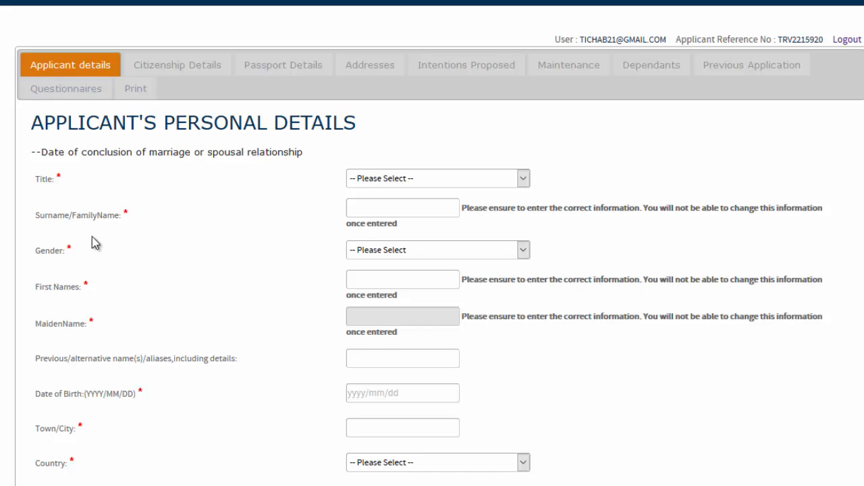
scroll(432, 243, "down", 3)
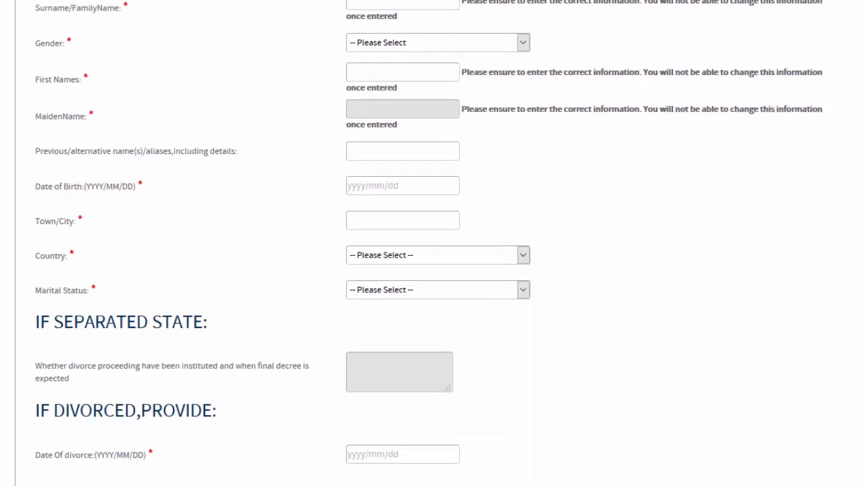
scroll(432, 244, "down", 1)
scroll(432, 243, "down", 2)
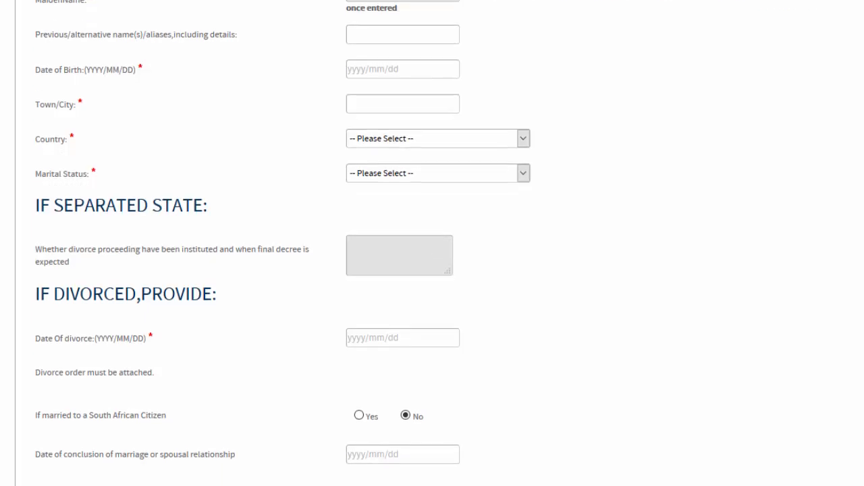
scroll(432, 243, "down", 1)
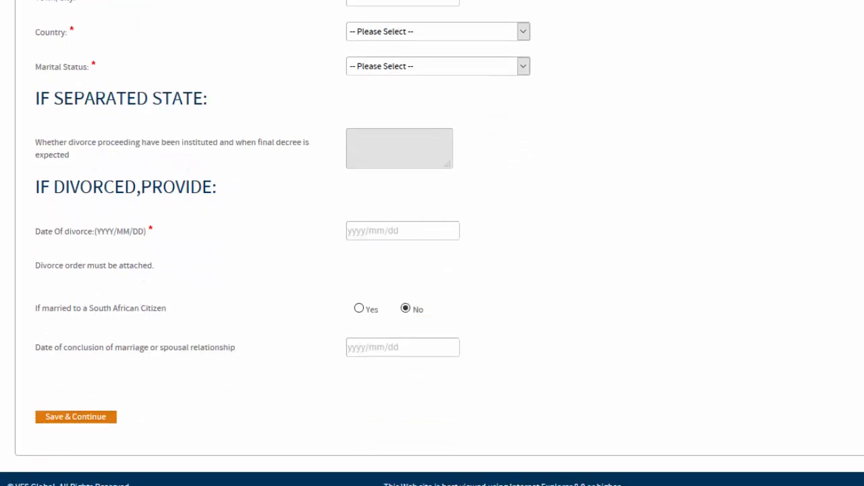
scroll(432, 243, "up", 6)
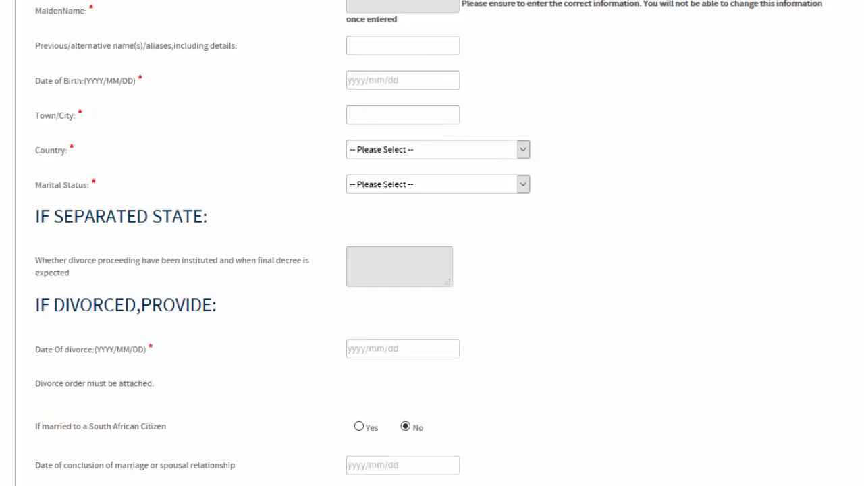
scroll(529, 164, "up", 1)
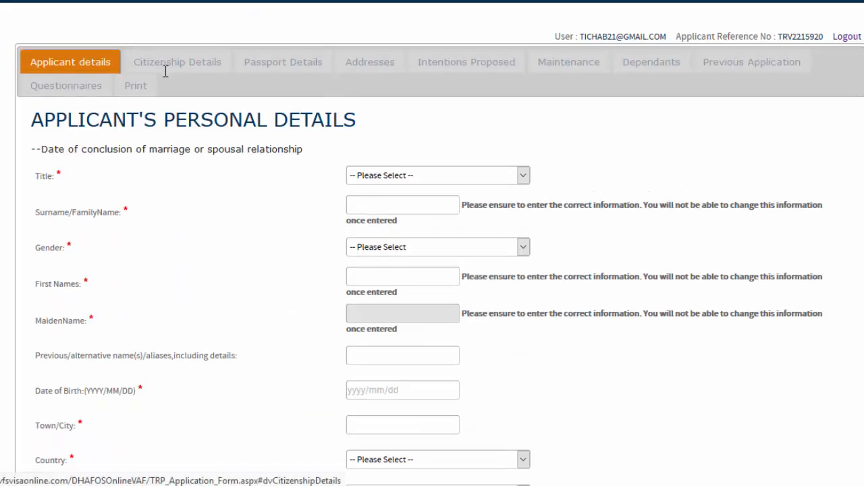
- Set title Mr and gender Male, and enter the applicant's surname and first names
left_click(518, 177)
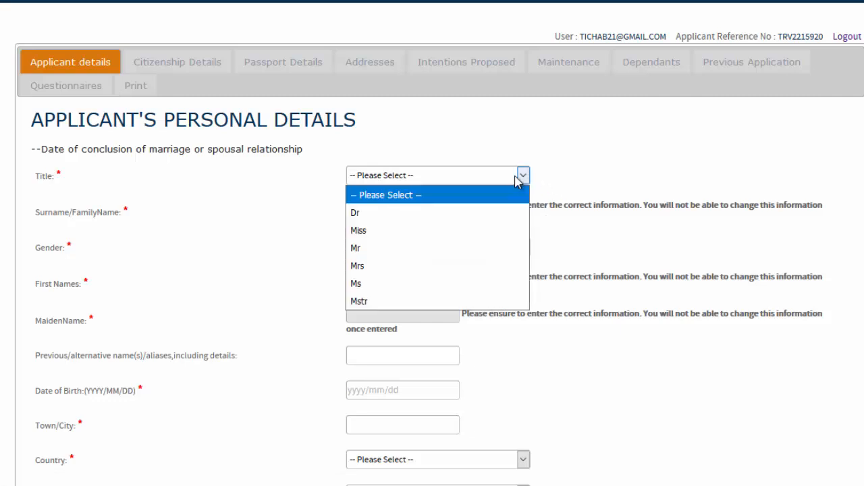
left_click(437, 250)
left_click(385, 211)
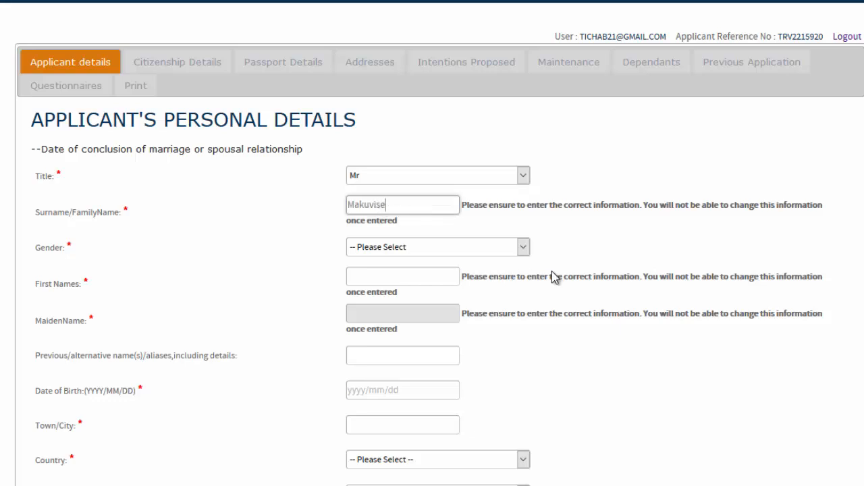
left_click(524, 248)
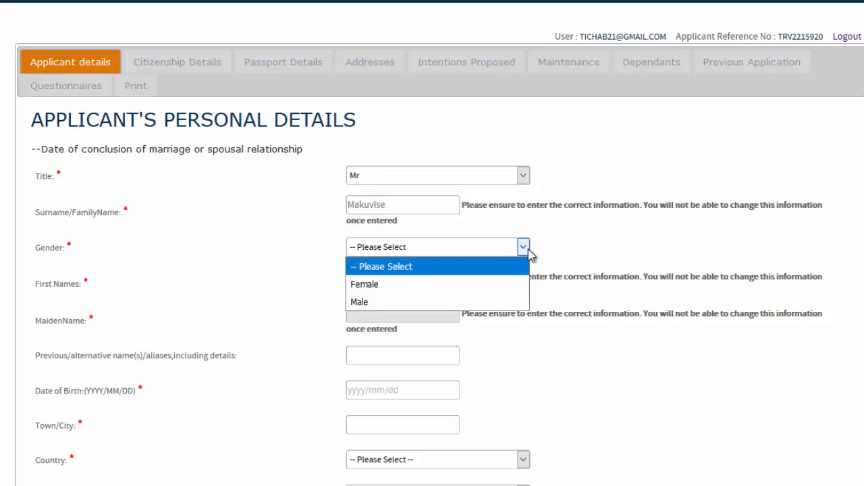
left_click(446, 301)
left_click(382, 282)
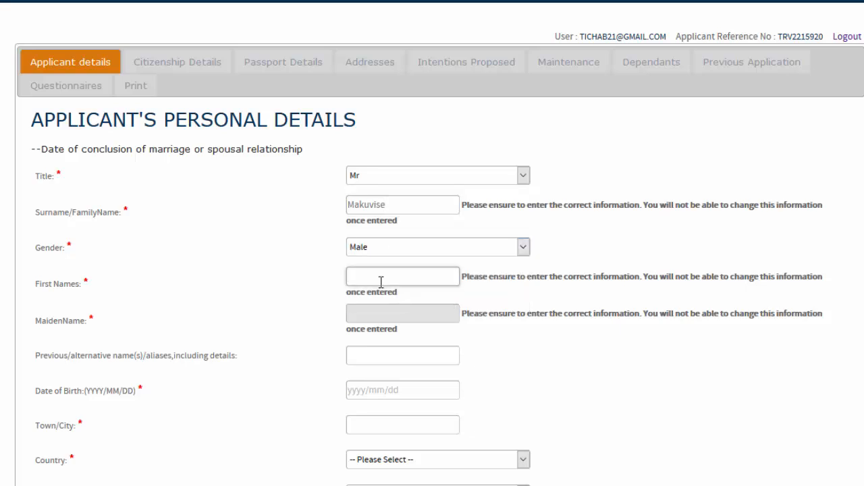
type("Brian")
key("BackSpace")
key("BackSpace")
key("BackSpace")
key("BackSpace")
left_click(364, 320)
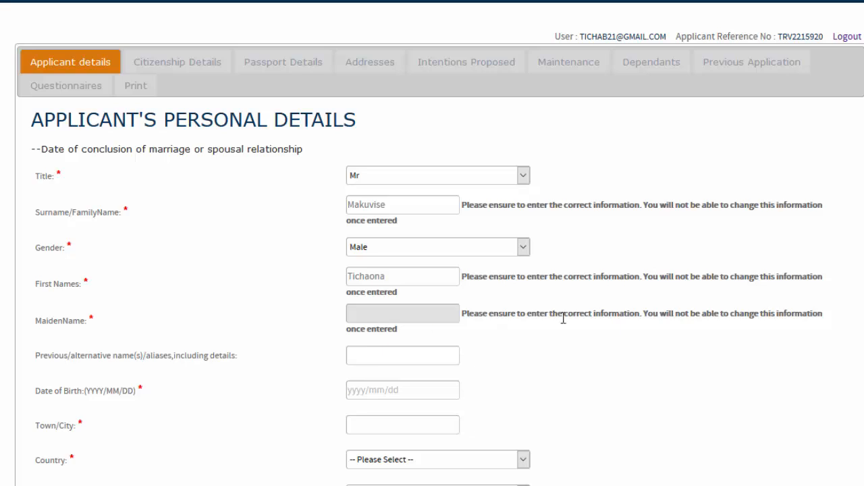
- Enter the applicant's date of birth and birth town, and set country to Zimbabwe
scroll(432, 270, "down", 3)
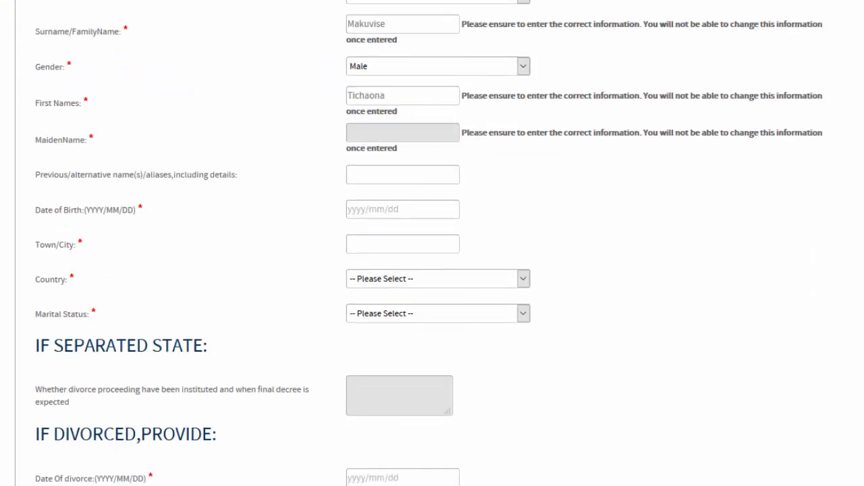
left_click(351, 214)
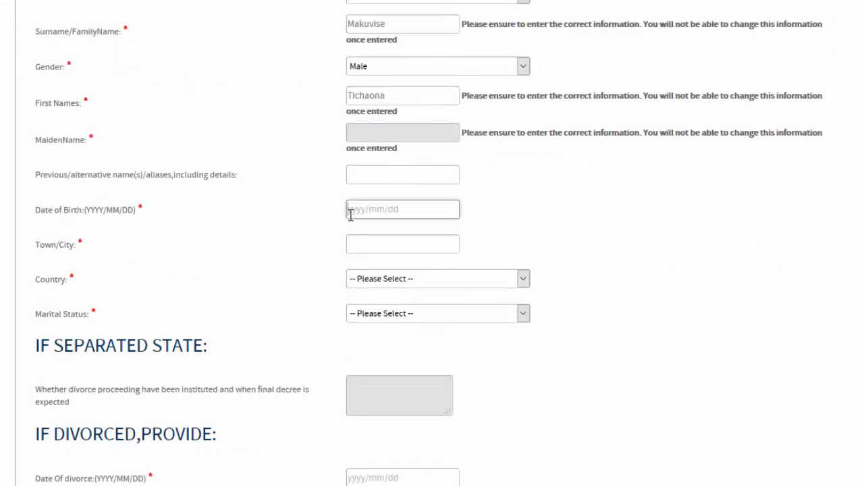
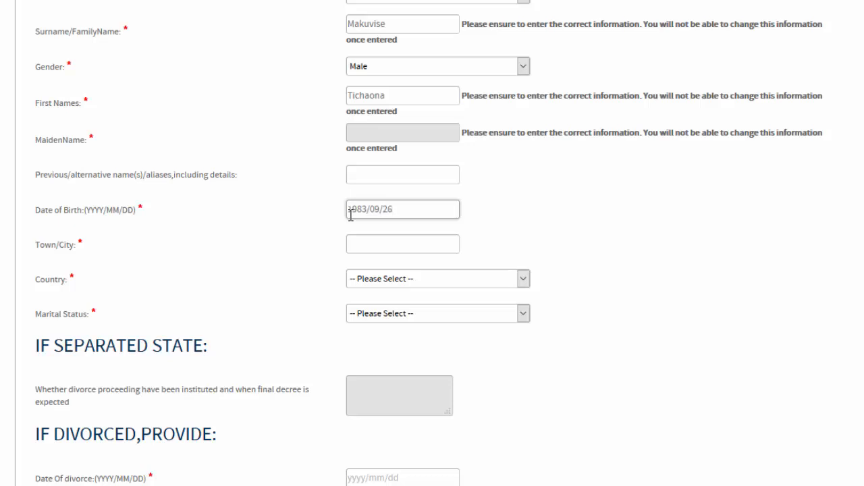
left_click(348, 244)
type("Melmoth")
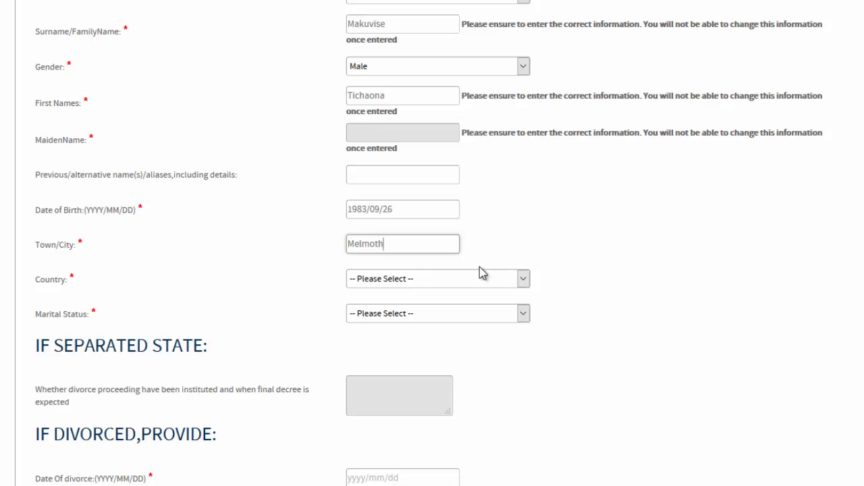
left_click(523, 280)
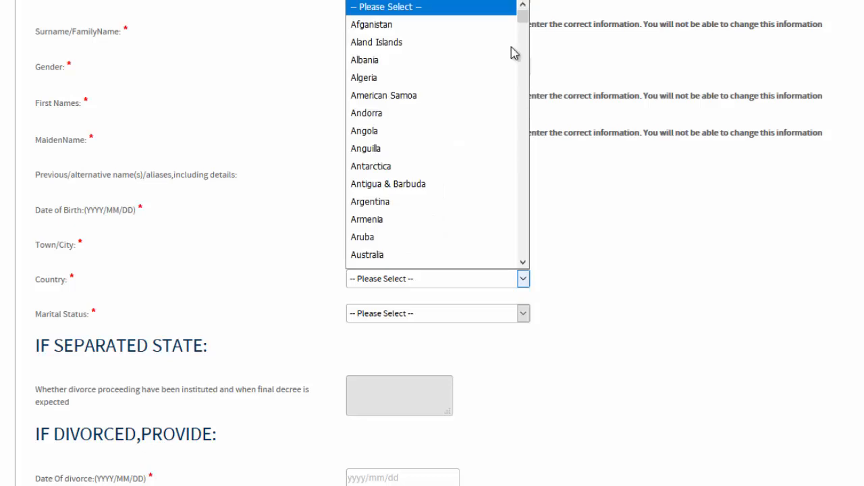
left_click_drag(523, 15, 525, 207)
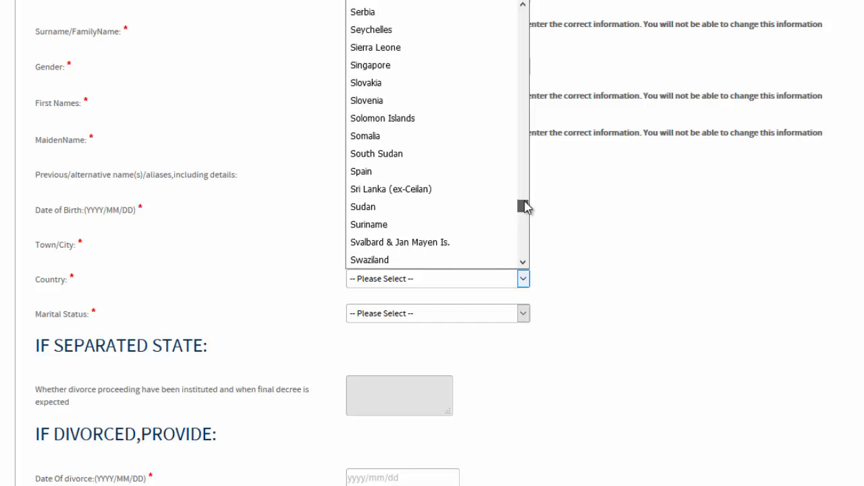
left_click_drag(526, 207, 523, 257)
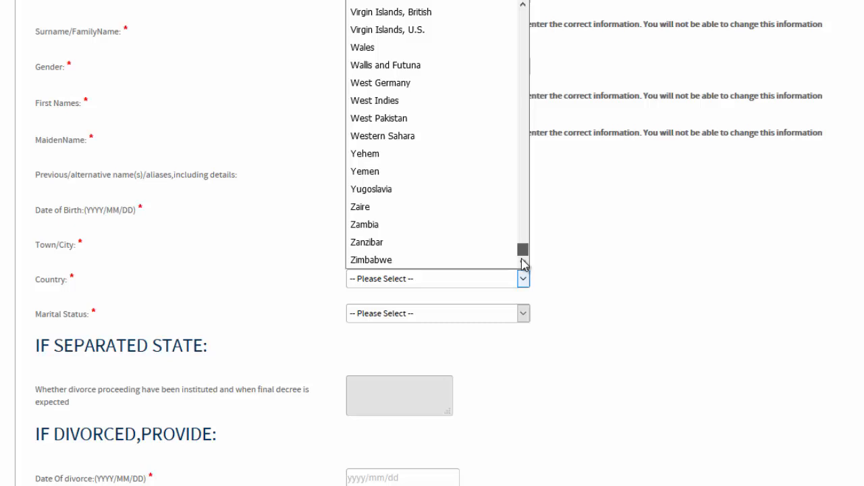
left_click(412, 260)
left_click(398, 237)
key("BackSpace")
key("BackSpace")
key("BackSpace")
key("BackSpace")
key("BackSpace")
key("BackSpace")
key("BackSpace")
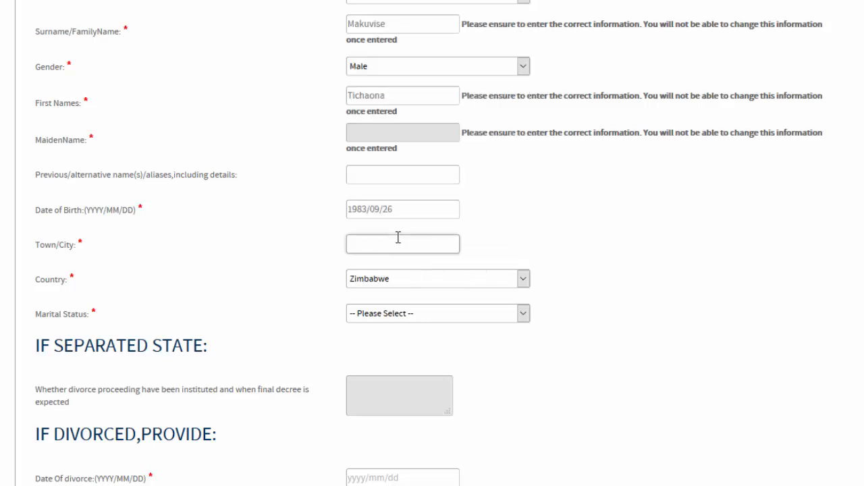
type("Highfield")
- Choose Married as marital status and scroll down to Save & Continue
left_click(523, 314)
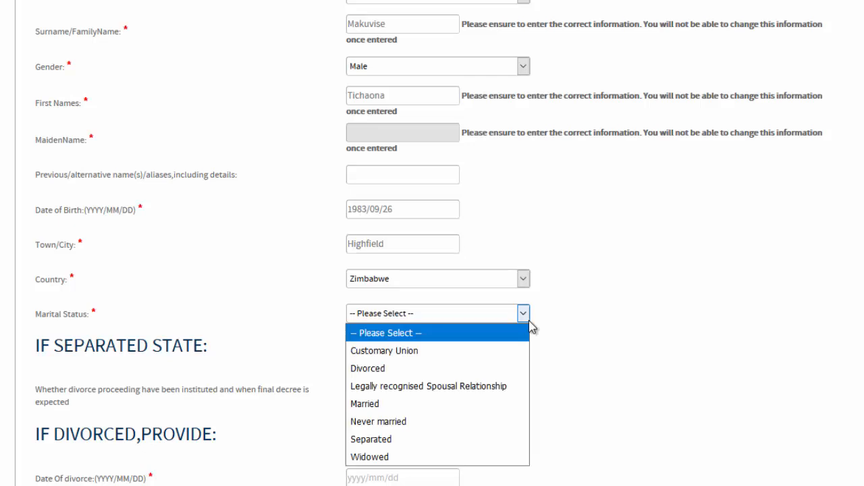
key("Escape")
scroll(544, 200, "down", 3)
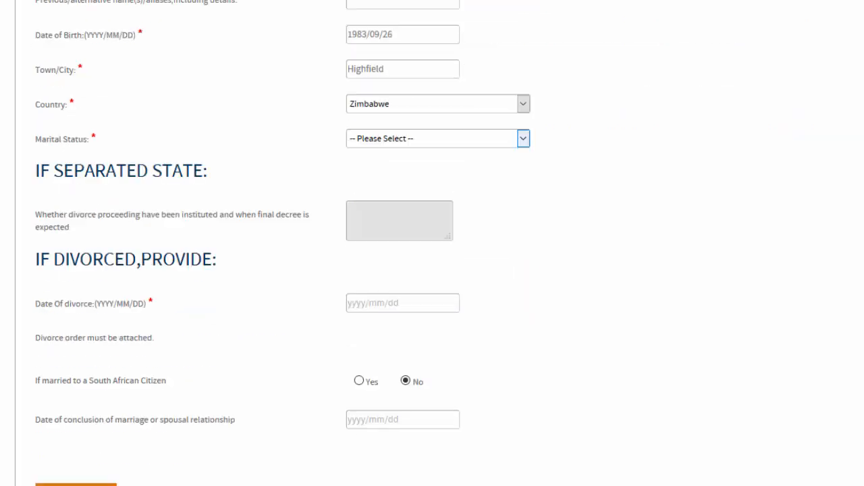
left_click(525, 140)
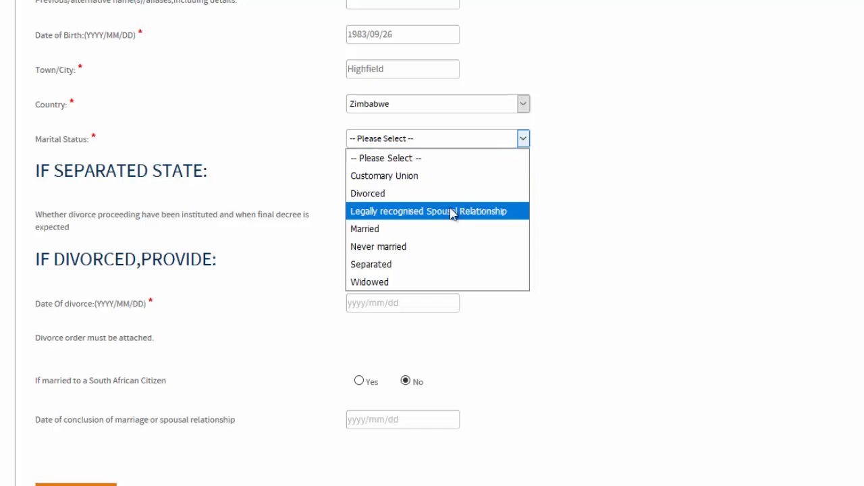
left_click(427, 231)
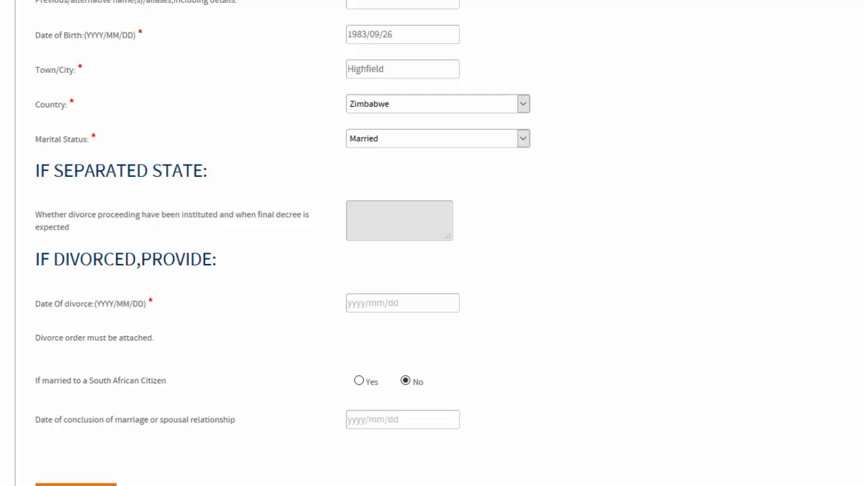
scroll(432, 243, "down", 2)
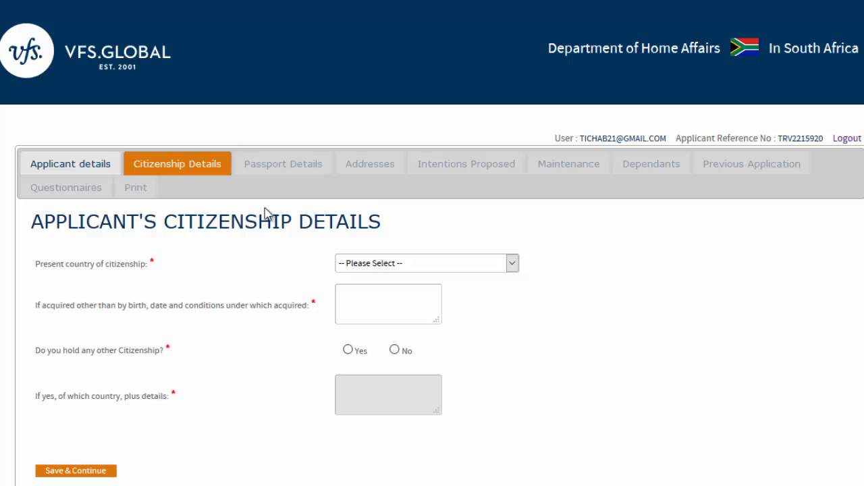
- Set present citizenship to Zimbabwe and answer No to holding another citizenship
left_click(512, 265)
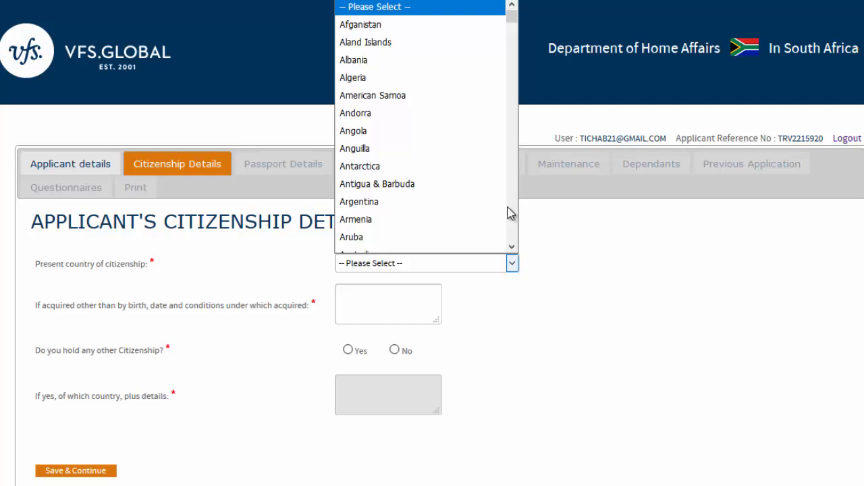
left_click_drag(517, 25, 513, 263)
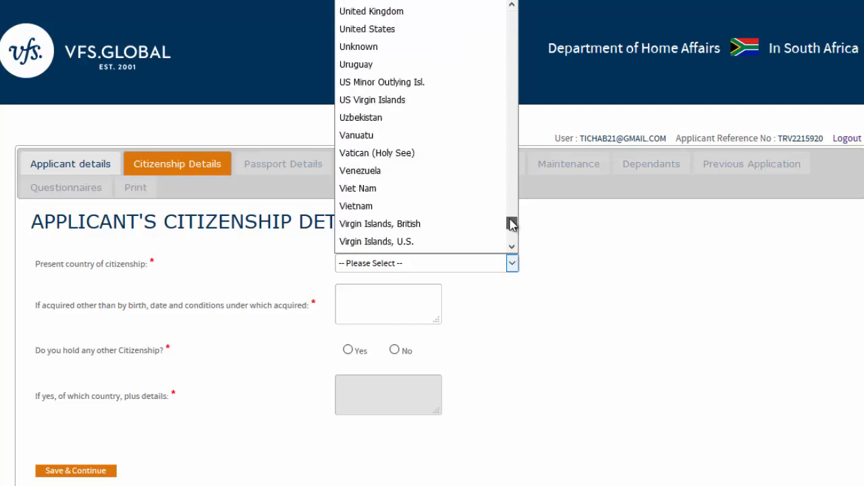
left_click(513, 248)
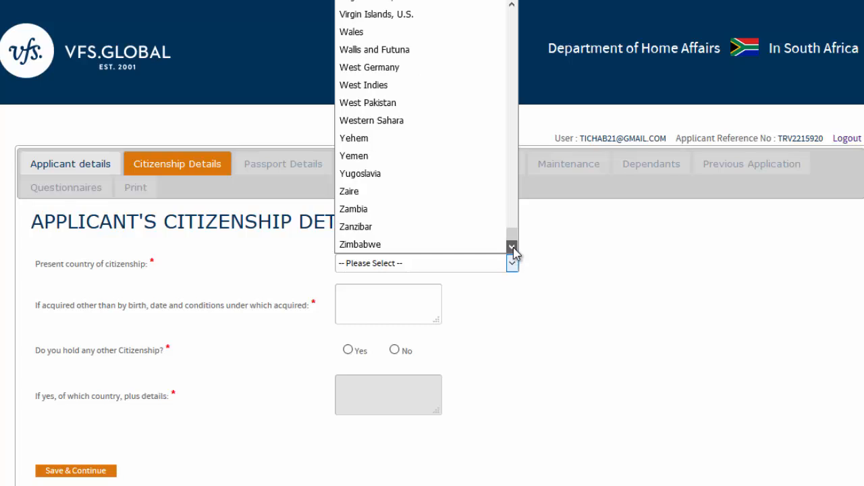
left_click(436, 244)
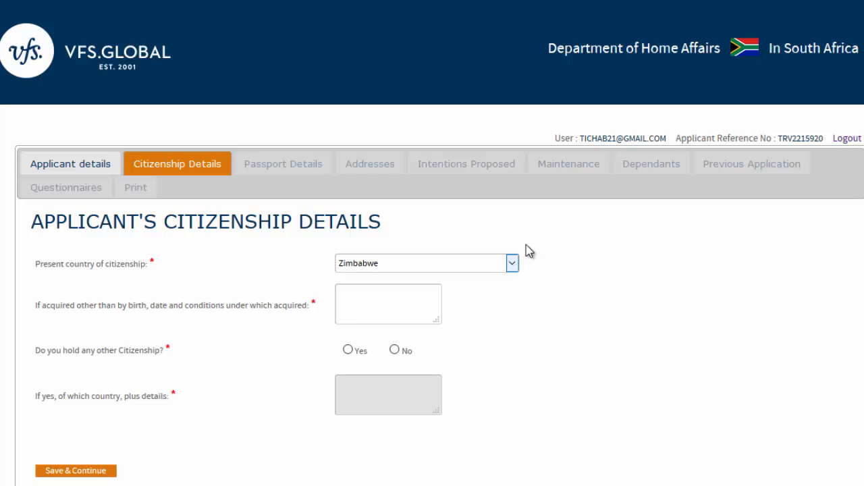
scroll(432, 270, "down", 1)
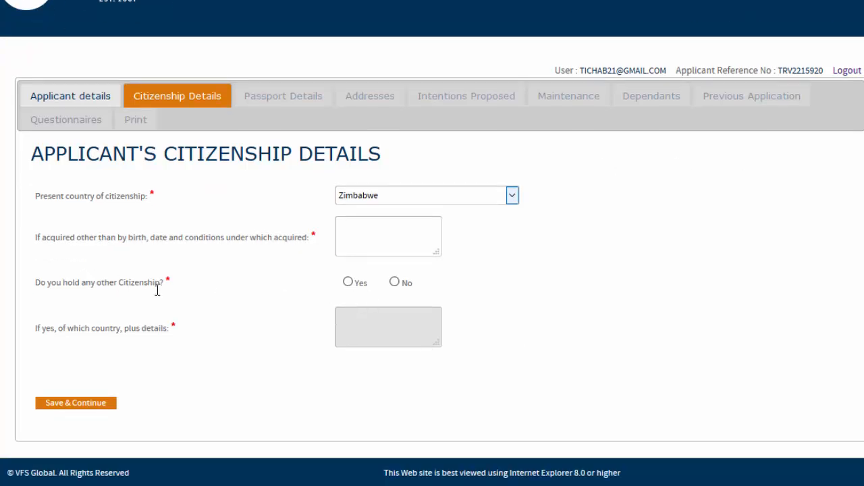
left_click(394, 282)
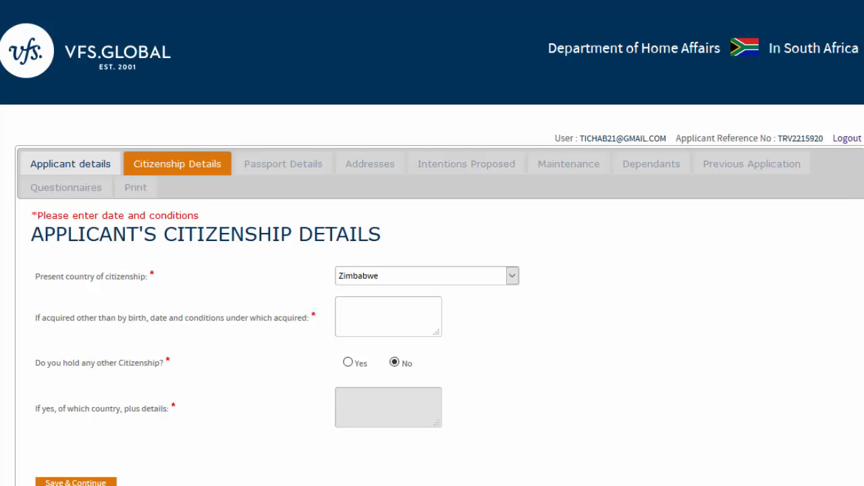
- Enter 'Birth' as how citizenship was acquired and save the citizenship details
scroll(432, 243, "down", 2)
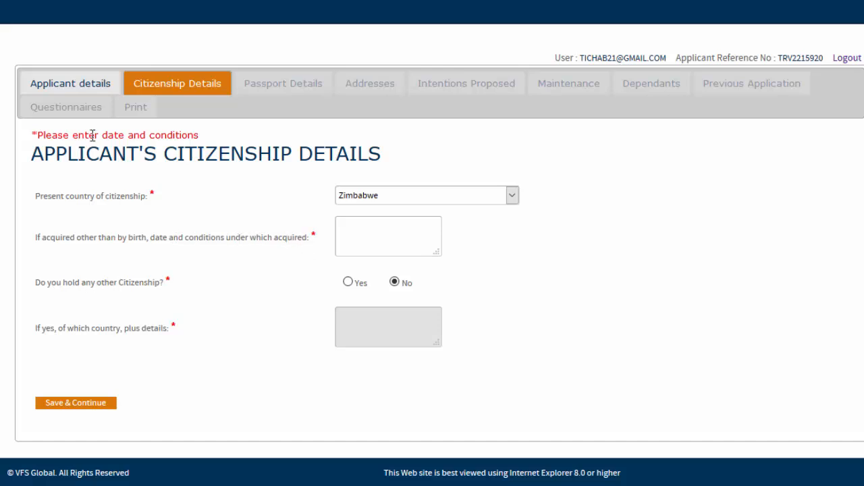
left_click(343, 226)
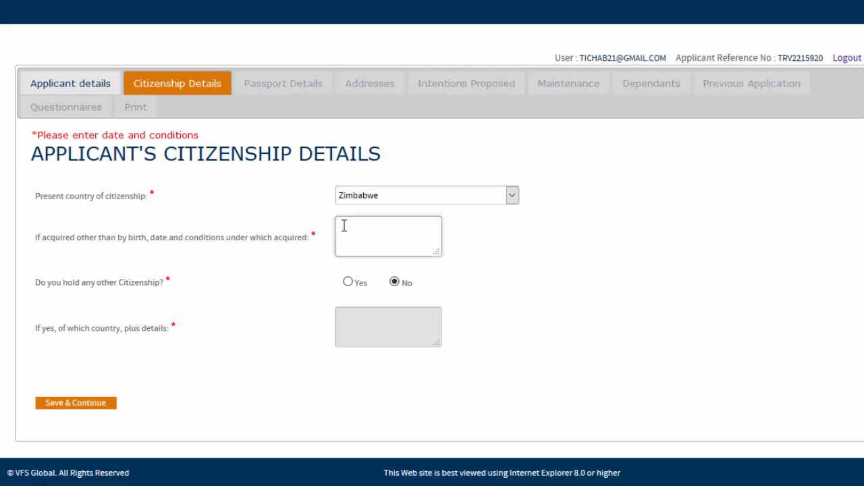
type("Birth")
key("Return")
left_click_drag(377, 234, 319, 237)
key("BackSpace")
left_click(95, 403)
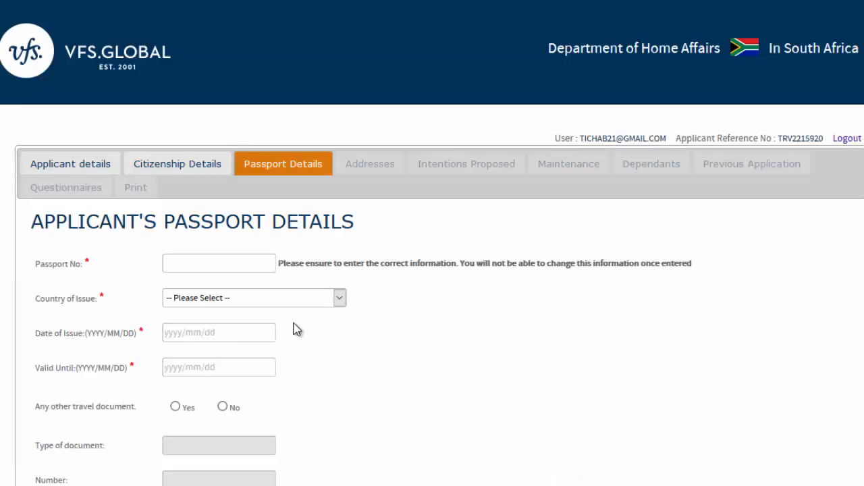
- Enter the applicant's passport number and choose Zimbabwe as the country of issue
left_click(182, 259)
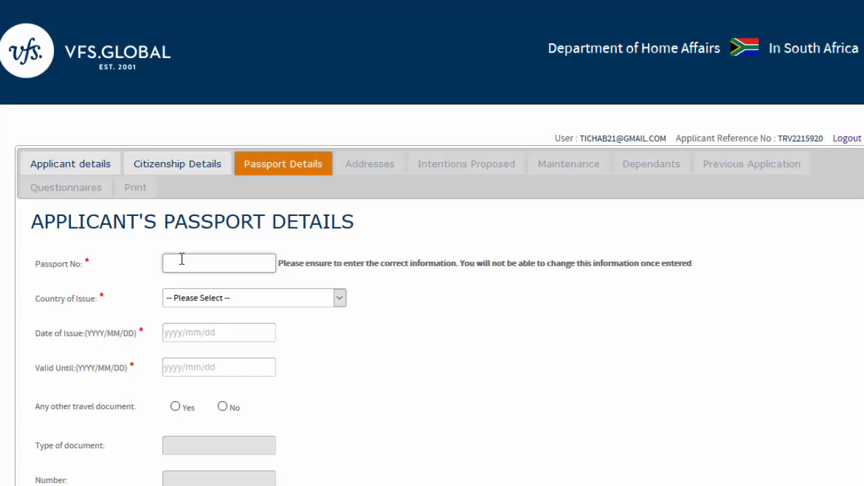
left_click(344, 299)
left_click_drag(340, 15, 342, 289)
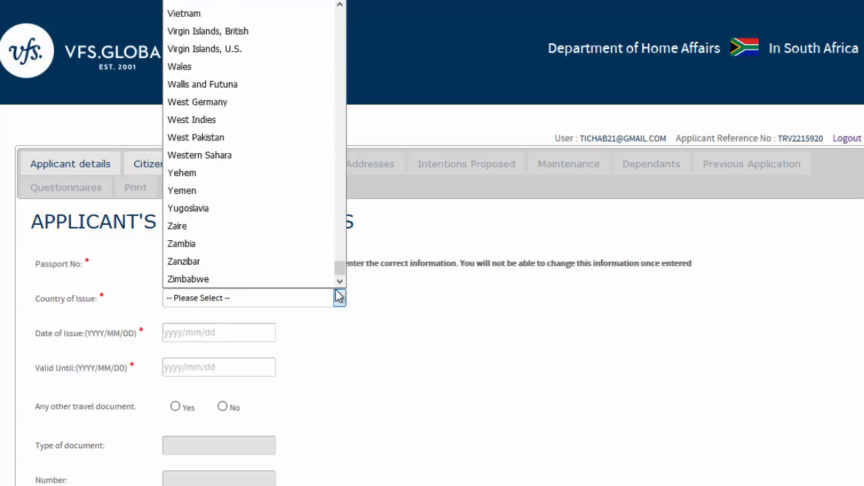
left_click(269, 285)
- Enter issue date 2010/10/12 and expiry 2020/10/11, answer No to other travel documents, and save
left_click(175, 334)
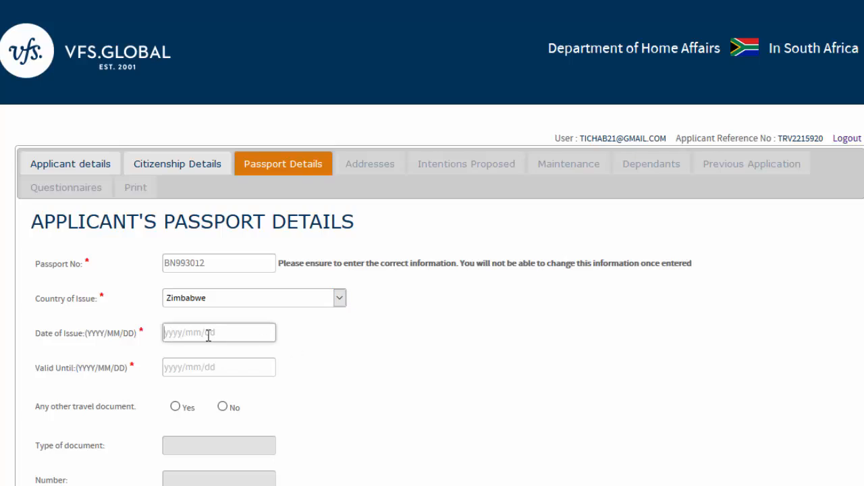
type("2010/10/12")
key("Tab")
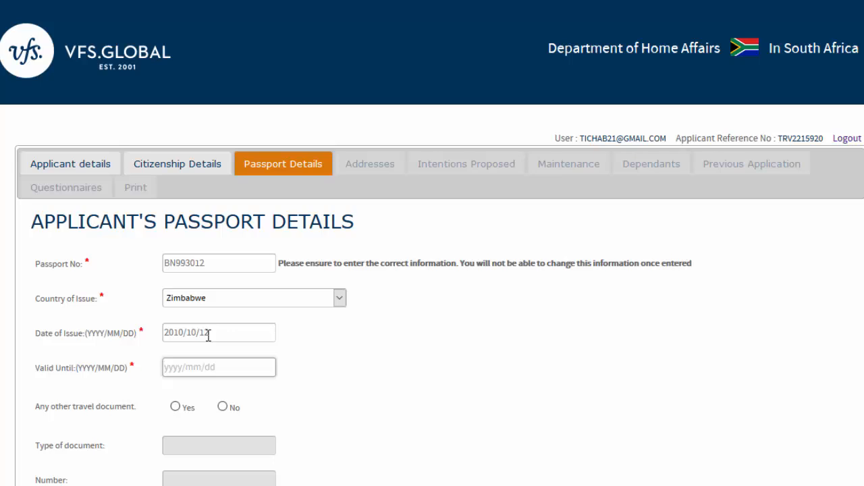
type("2020/10/11")
scroll(670, 330, "down", 3)
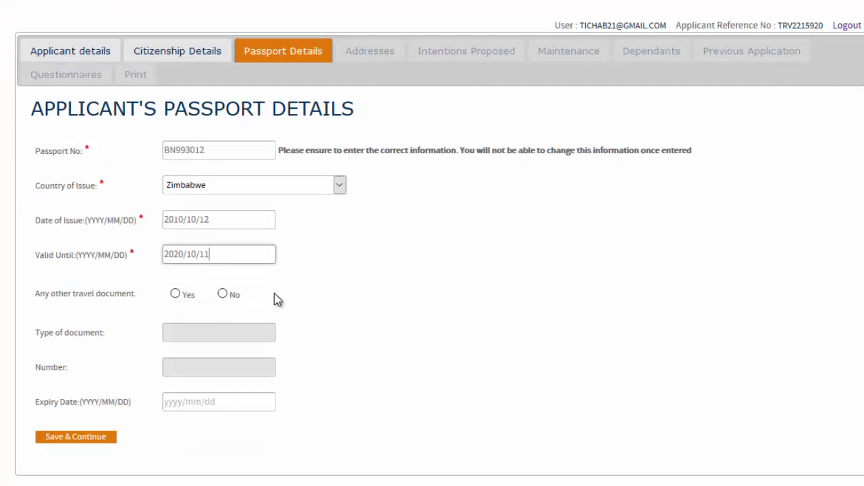
left_click(223, 295)
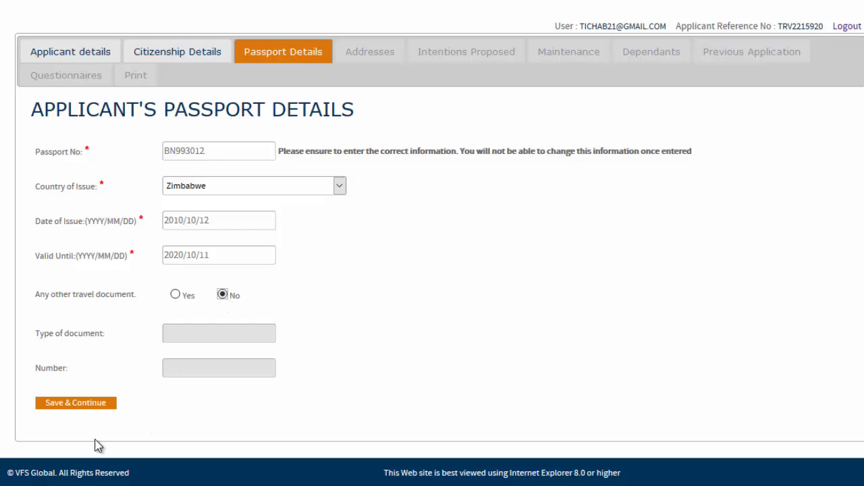
left_click(79, 407)
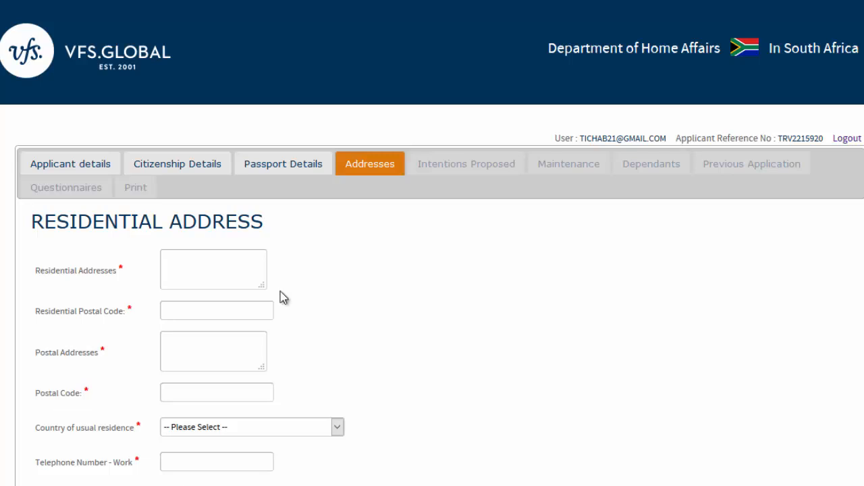
scroll(432, 270, "down", 3)
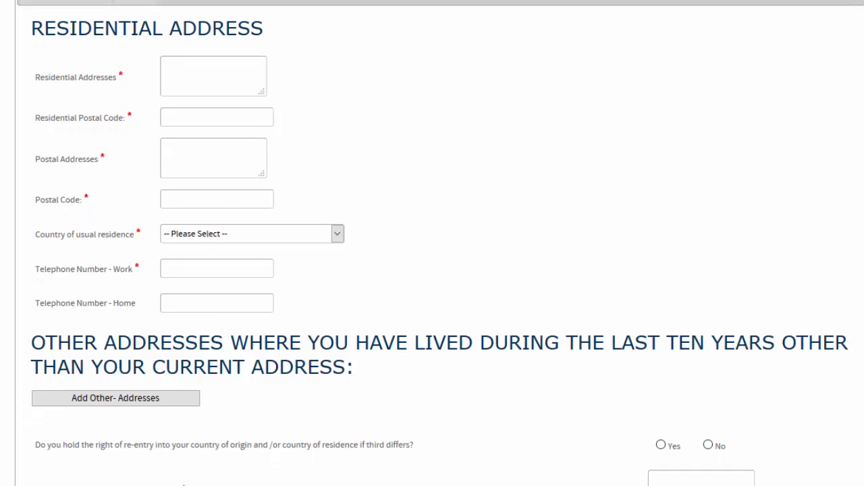
scroll(432, 243, "down", 1)
scroll(432, 243, "down", 3)
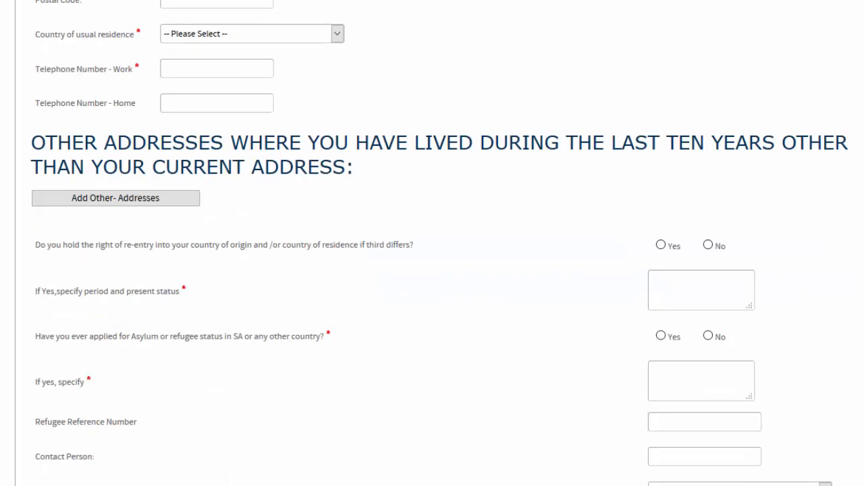
scroll(432, 243, "up", 6)
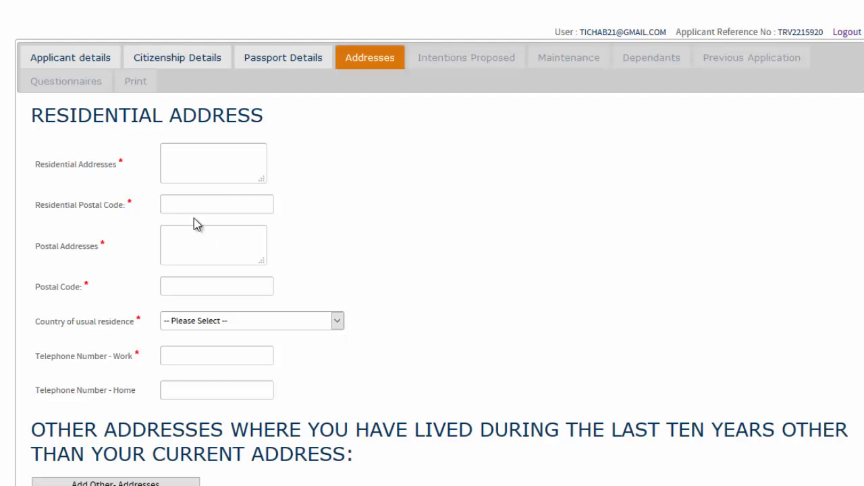
scroll(432, 243, "down", 6)
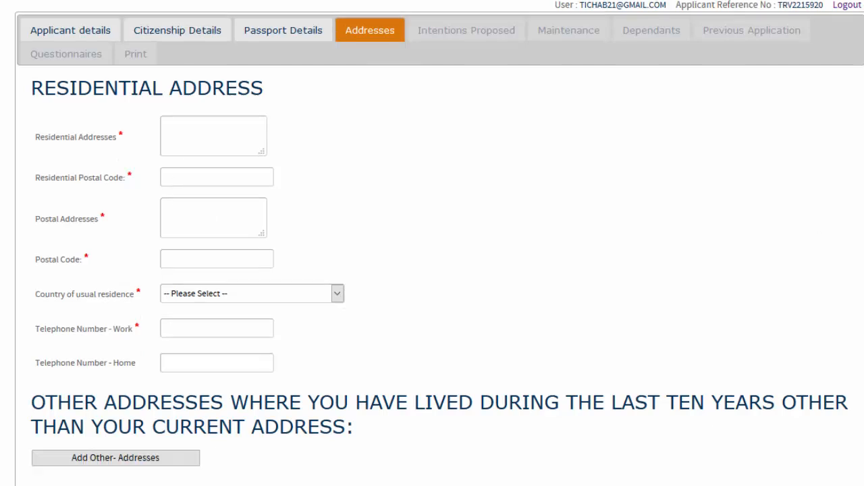
scroll(432, 243, "down", 2)
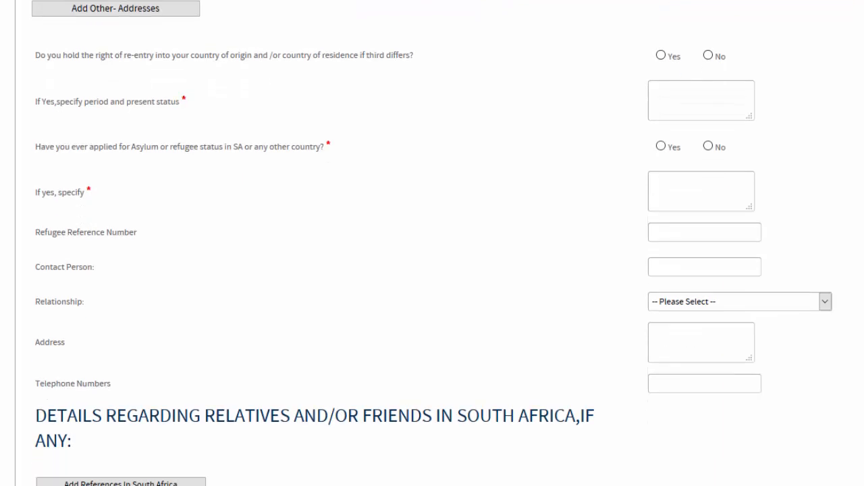
scroll(432, 243, "down", 1)
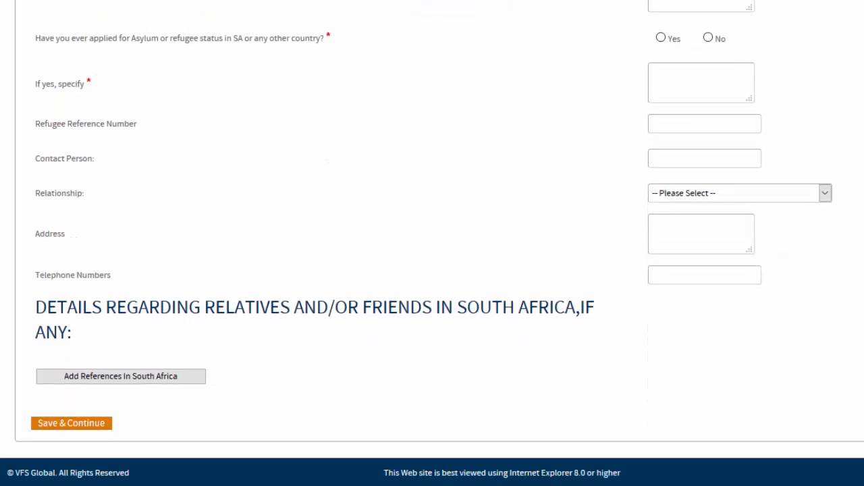
scroll(432, 243, "up", 1)
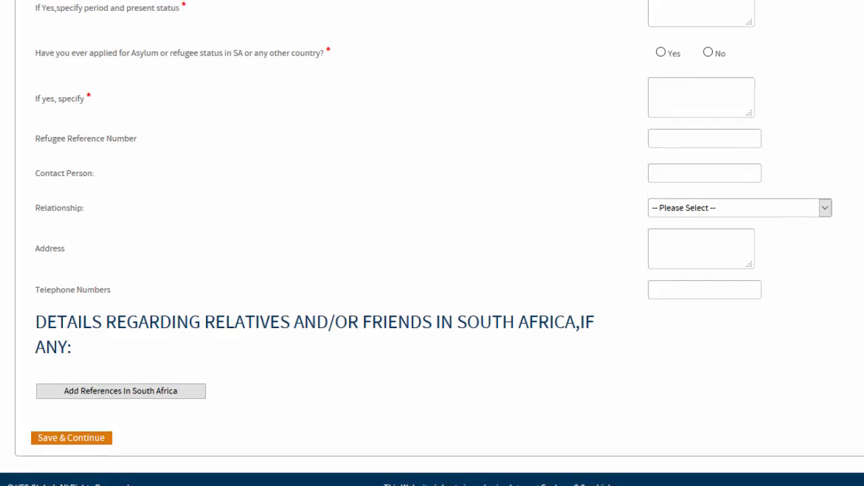
scroll(432, 243, "down", 1)
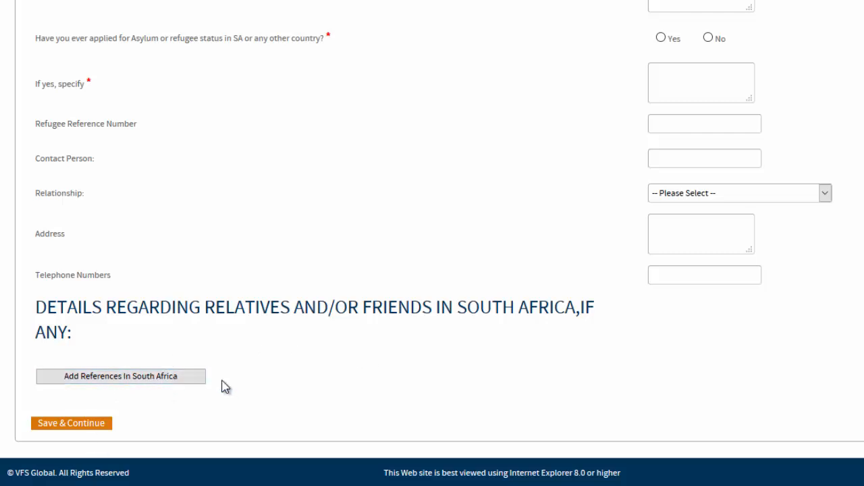
scroll(432, 243, "up", 15)
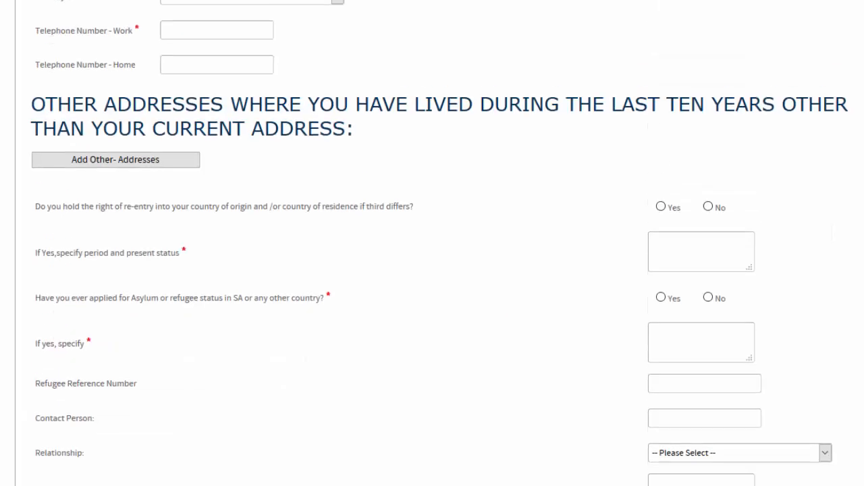
scroll(241, 179, "down", 1)
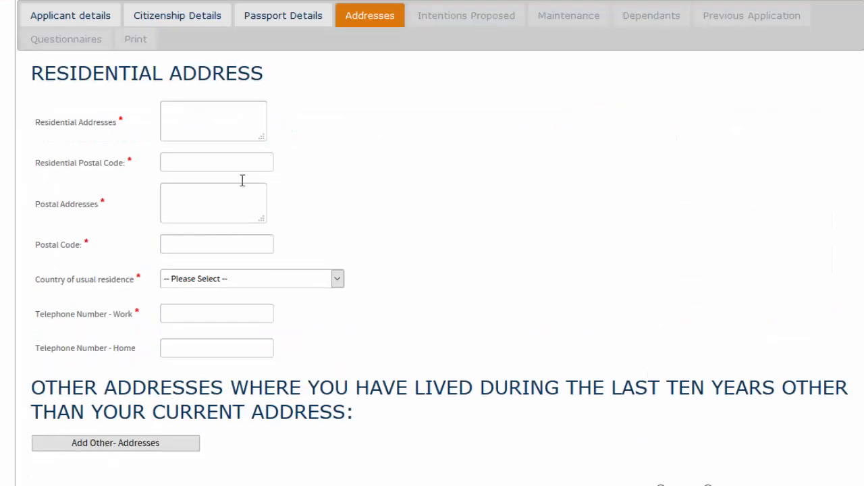
- Enter the applicant's three-line residential address and postal address, each with its postal code
left_click(177, 110)
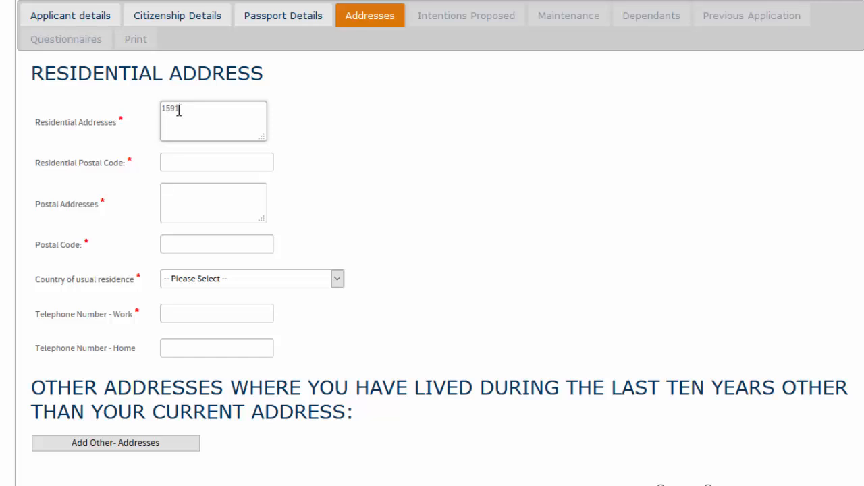
key("Return")
key("Return")
left_click(177, 161)
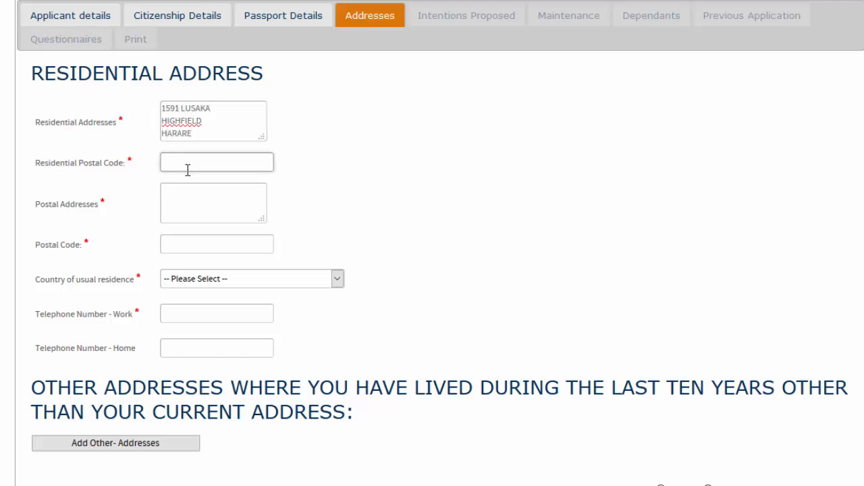
type("00263")
left_click(178, 203)
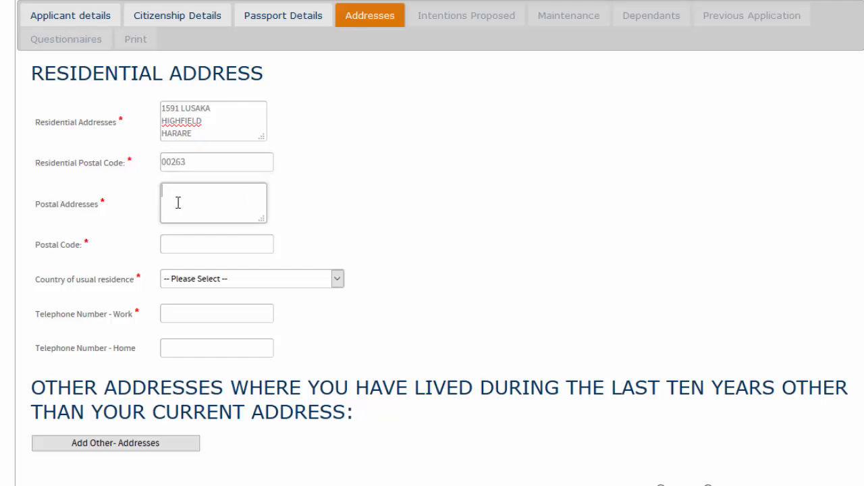
left_click(175, 241)
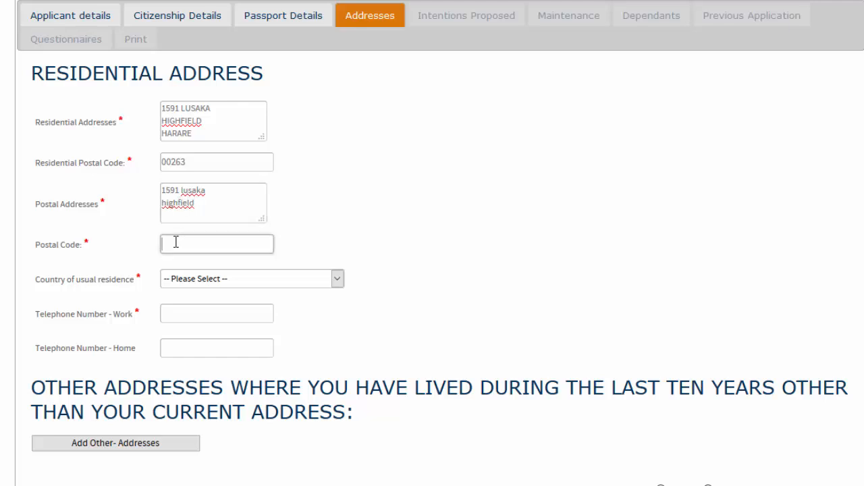
type("00263")
- Choose Republic of South Africa as country of residence and enter the work telephone number
left_click(337, 279)
left_click_drag(336, 18, 339, 209)
left_click_drag(337, 216, 338, 210)
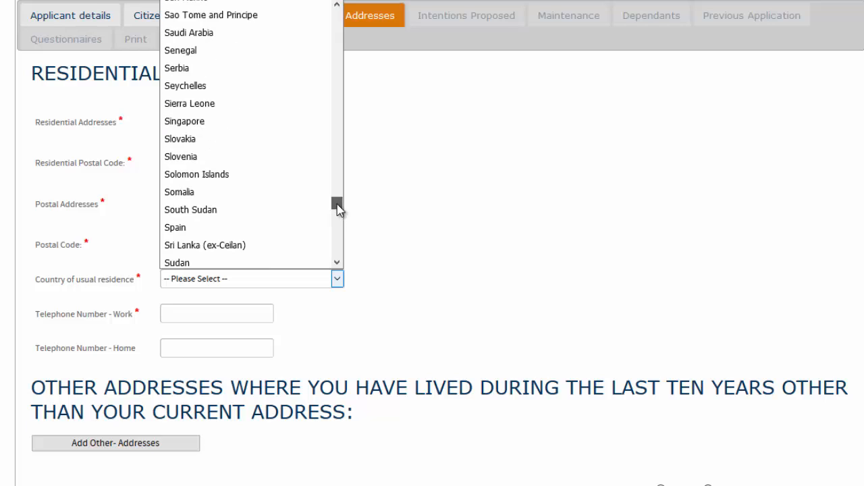
left_click_drag(338, 210, 337, 181)
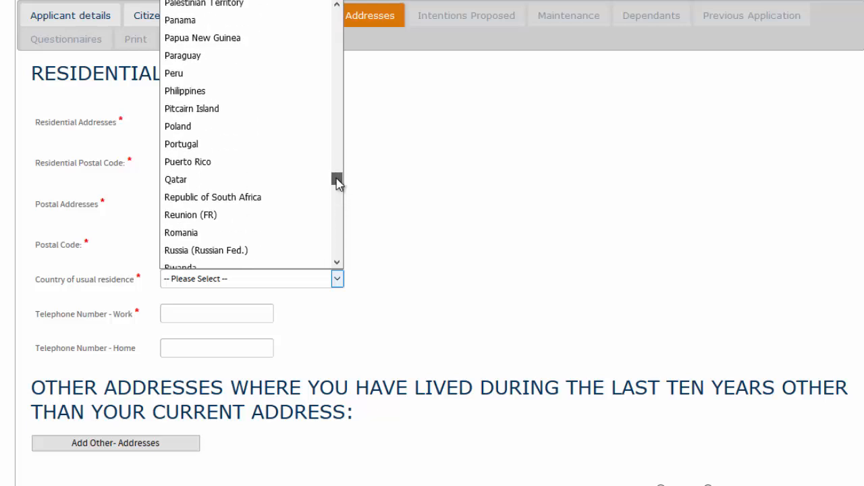
left_click(277, 197)
left_click(180, 311)
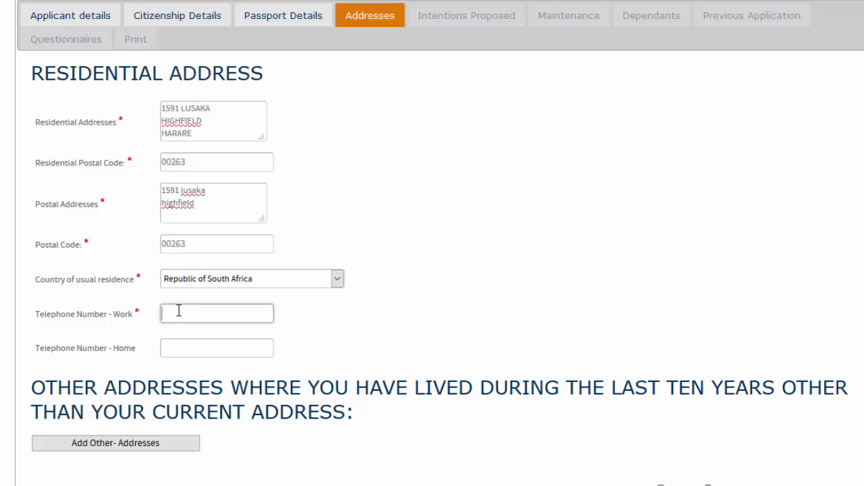
scroll(432, 243, "down", 4)
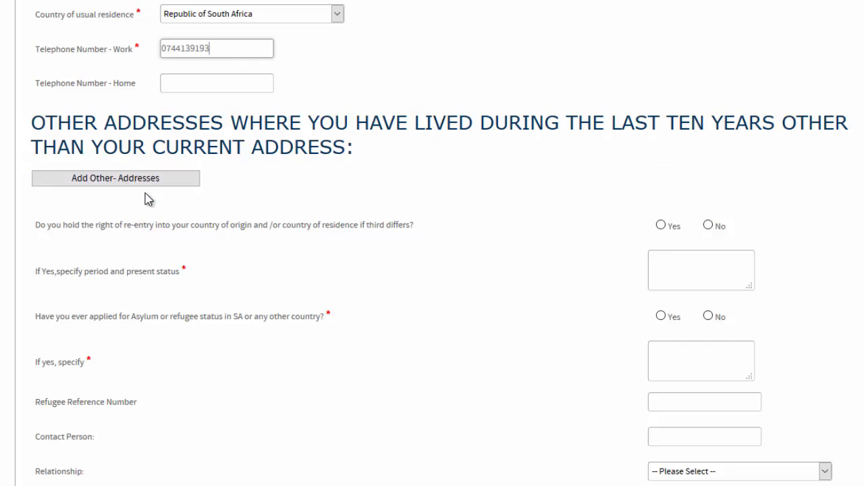
scroll(432, 243, "up", 2)
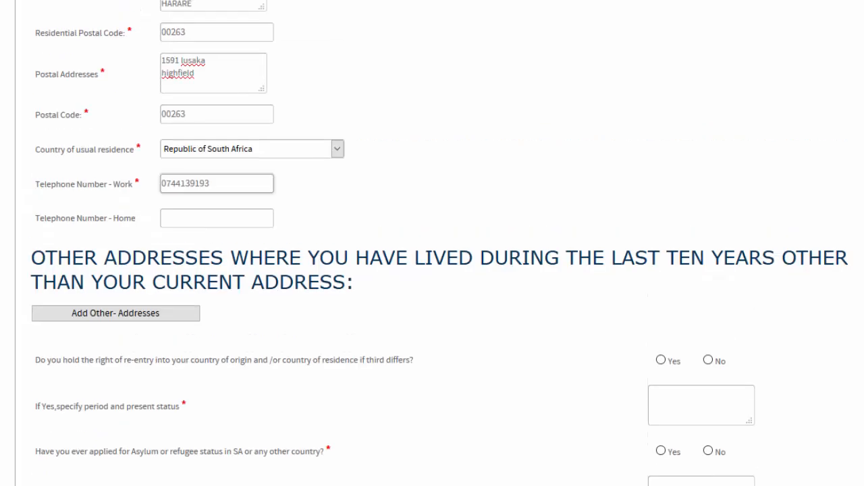
scroll(432, 243, "up", 1)
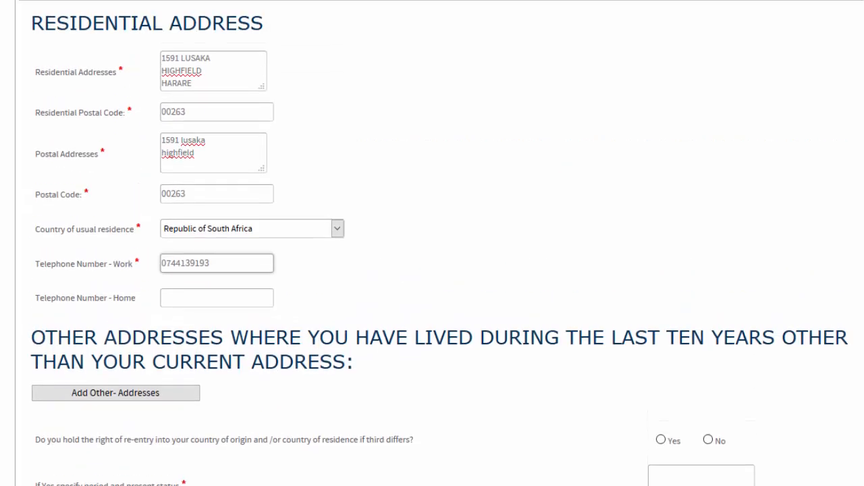
scroll(432, 243, "down", 2)
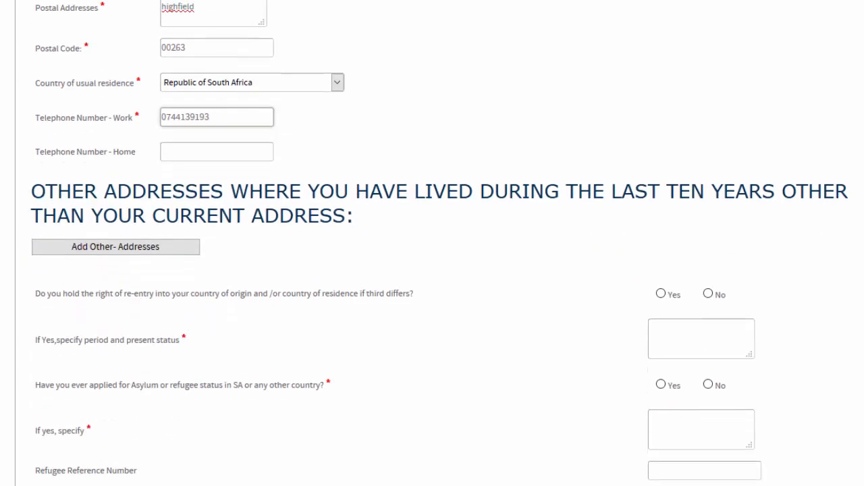
scroll(432, 243, "down", 1)
scroll(433, 243, "down", 1)
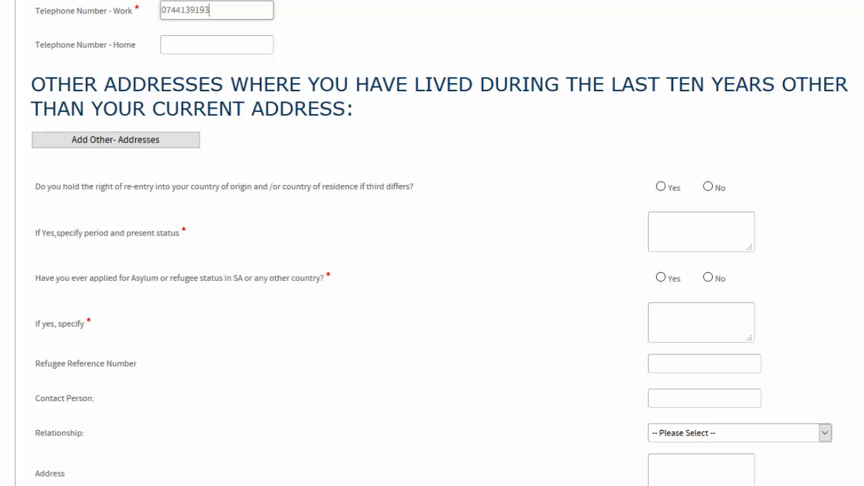
scroll(432, 243, "down", 1)
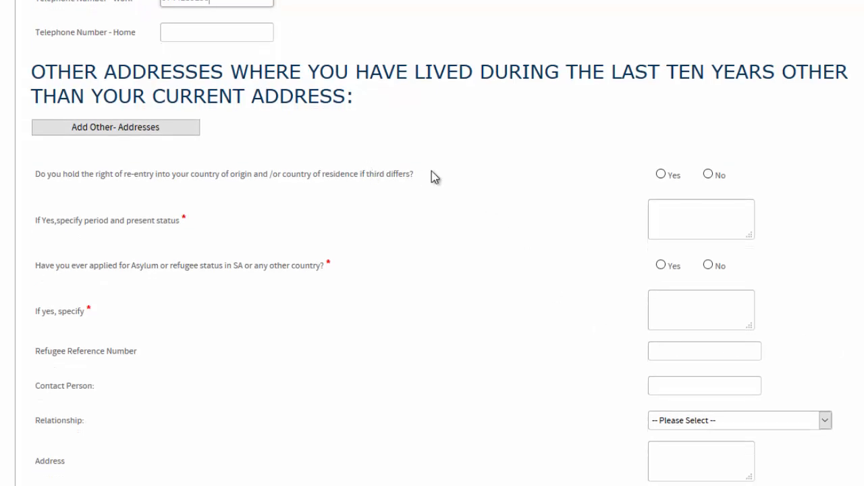
- Answer Yes to the right of re-entry, with present status 'Citizen'
left_click(661, 174)
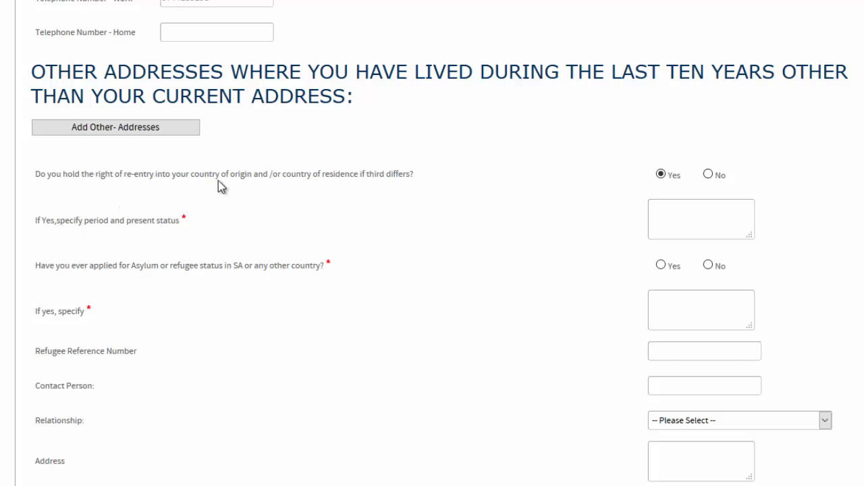
left_click(664, 209)
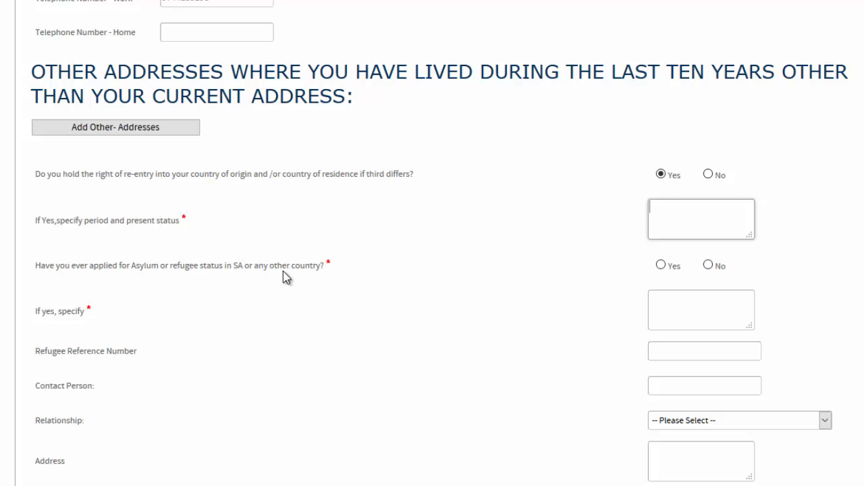
type("Citixzen")
- Answer Yes to asylum, specify 'Political Asylum Seeker', and save the addresses page
left_click(661, 268)
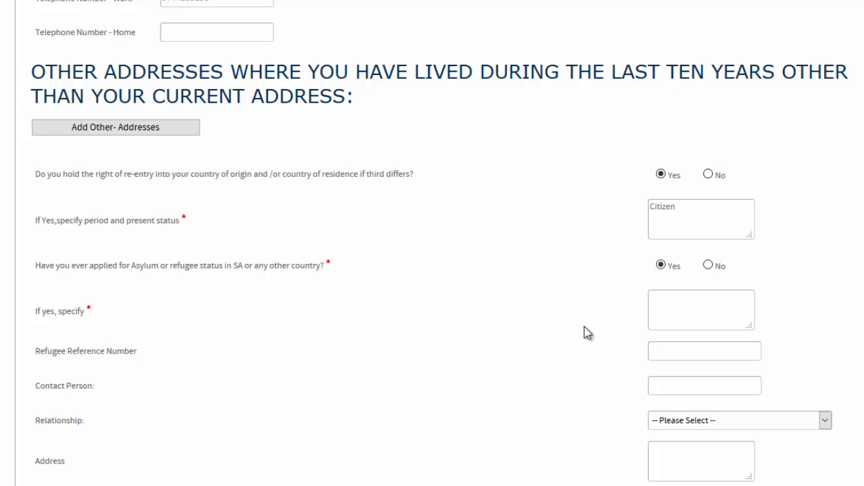
left_click(661, 304)
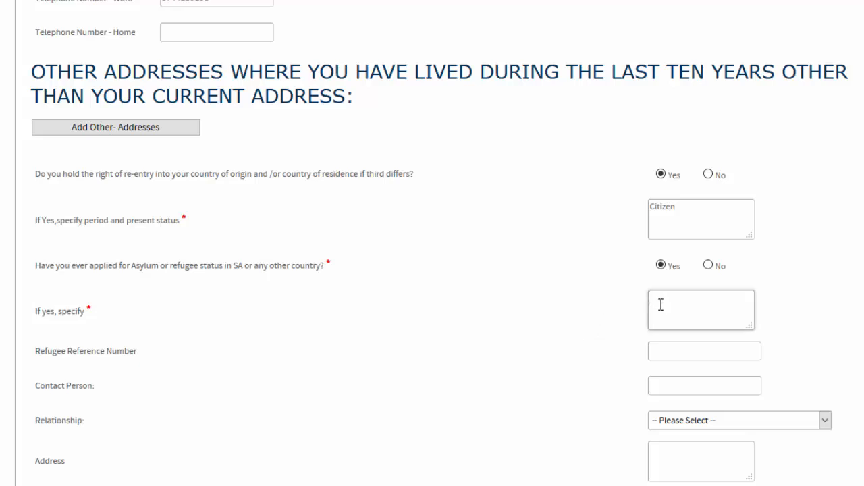
type("Political Asylum Seeker")
scroll(467, 281, "down", 3)
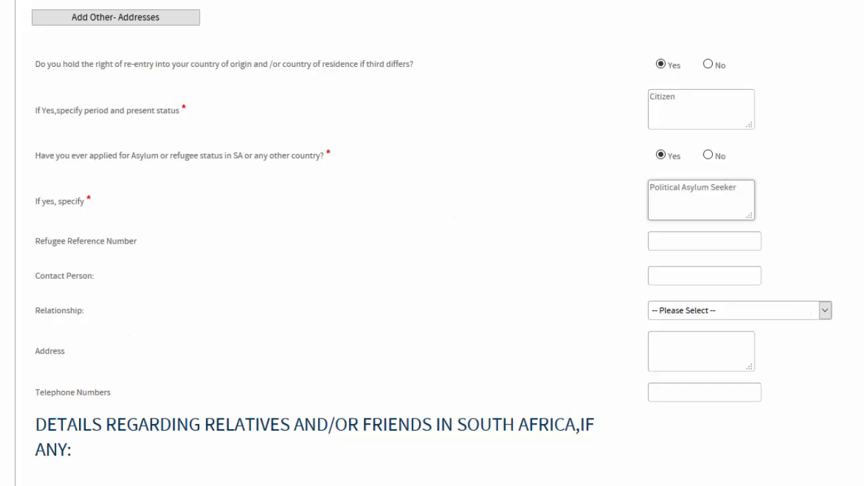
scroll(432, 243, "down", 3)
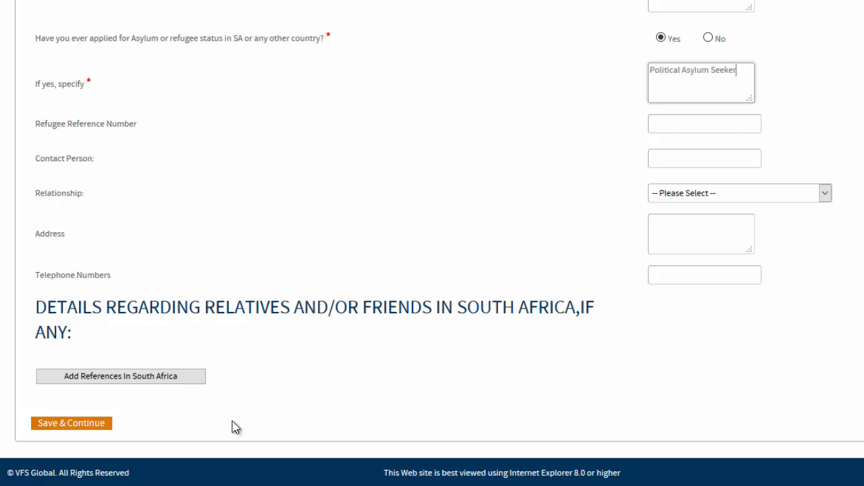
left_click(74, 431)
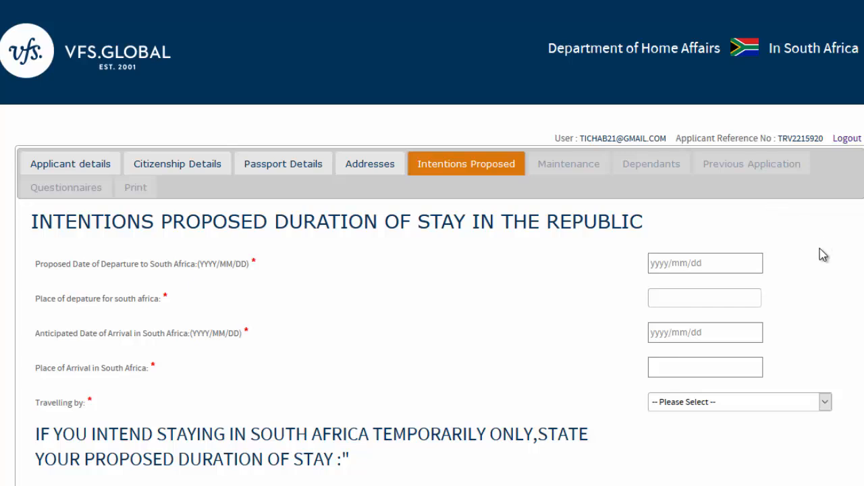
- Enter a proposed departure date of 2018/01/01 from Road Port
scroll(432, 270, "down", 2)
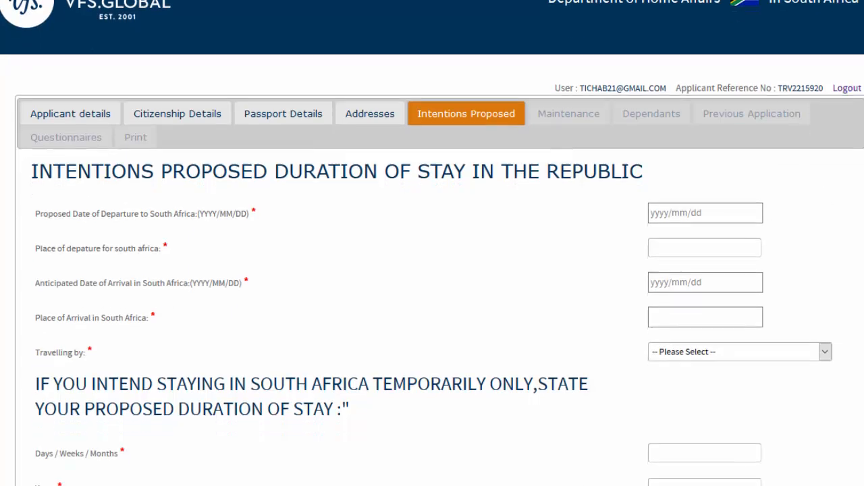
scroll(432, 270, "down", 1)
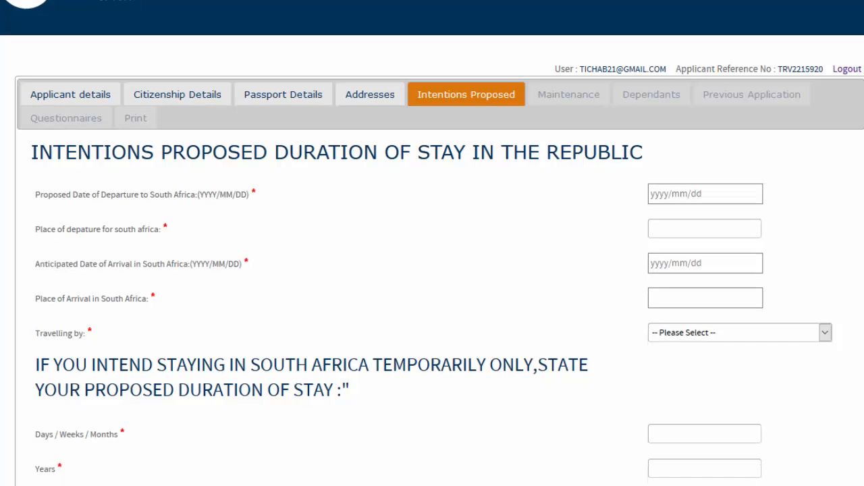
left_click(654, 187)
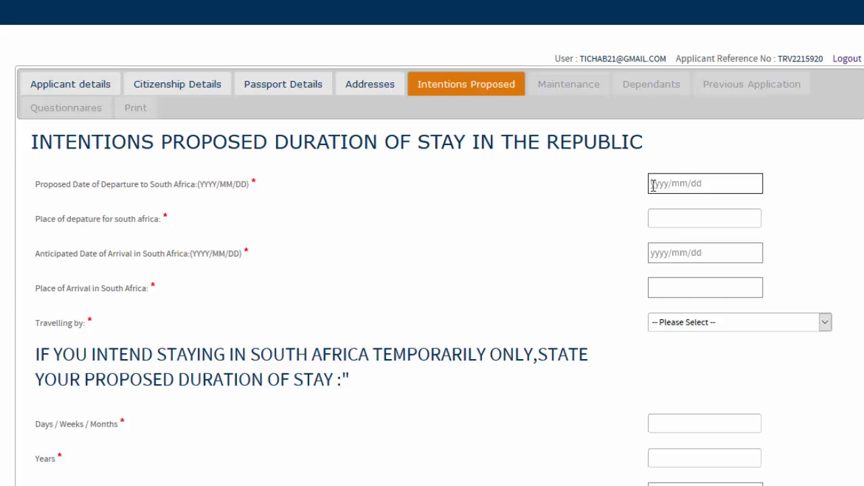
left_click(749, 270)
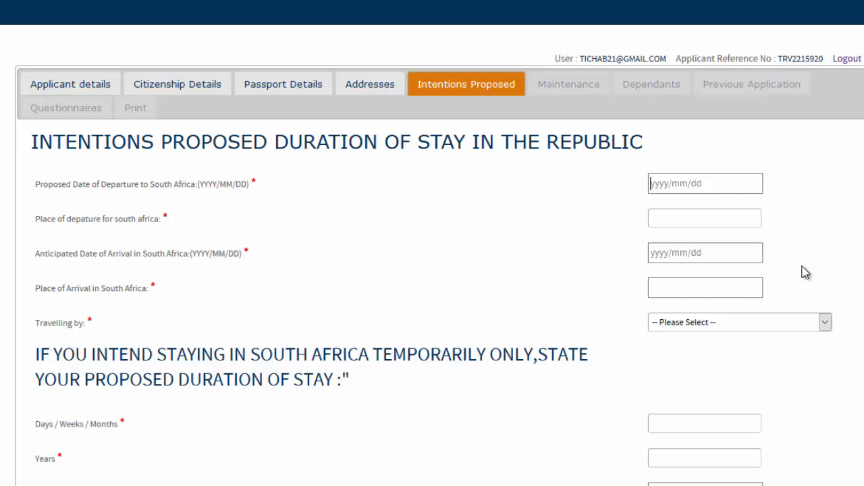
type("2018/01/01")
key("Tab")
left_click(655, 219)
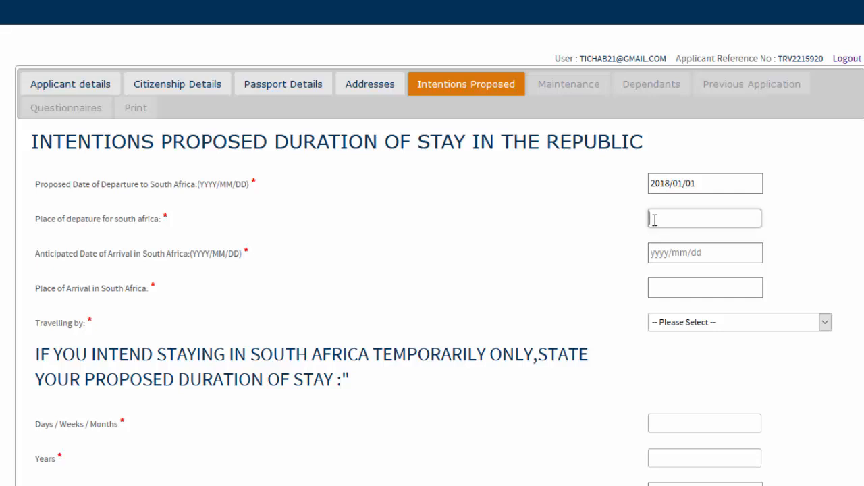
type("Poad Port")
- Enter arrival on 2018/01/03 in Durban and choose Road as the mode of travel
left_click(653, 255)
type("2")
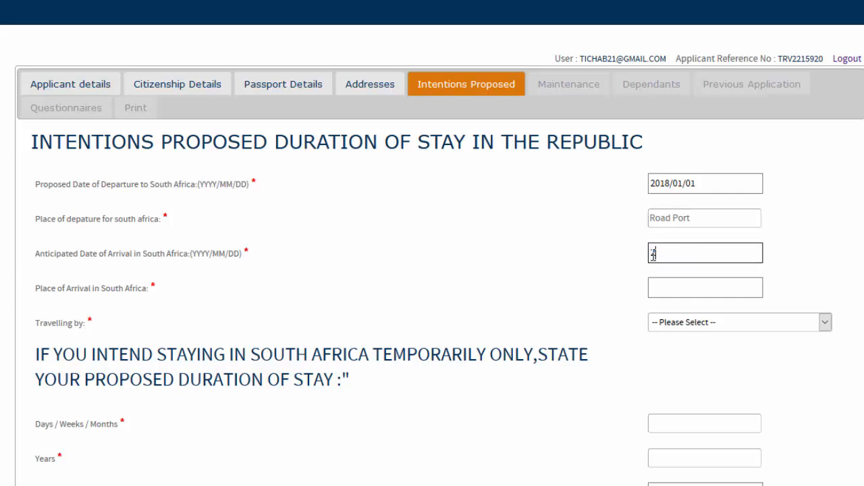
type("018/01/03")
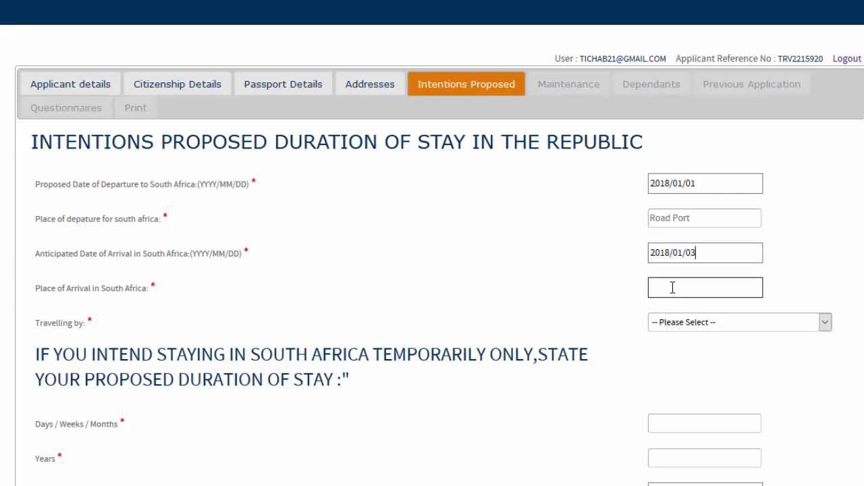
left_click(667, 291)
type("Durban")
left_click(826, 324)
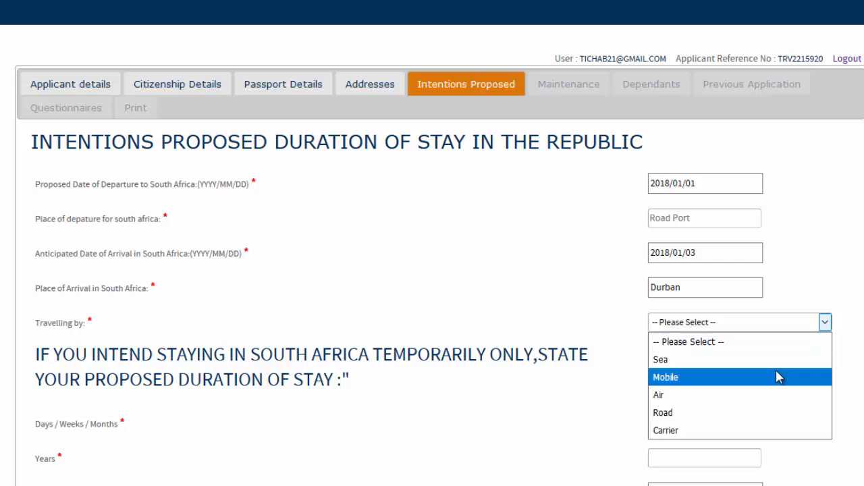
left_click(769, 412)
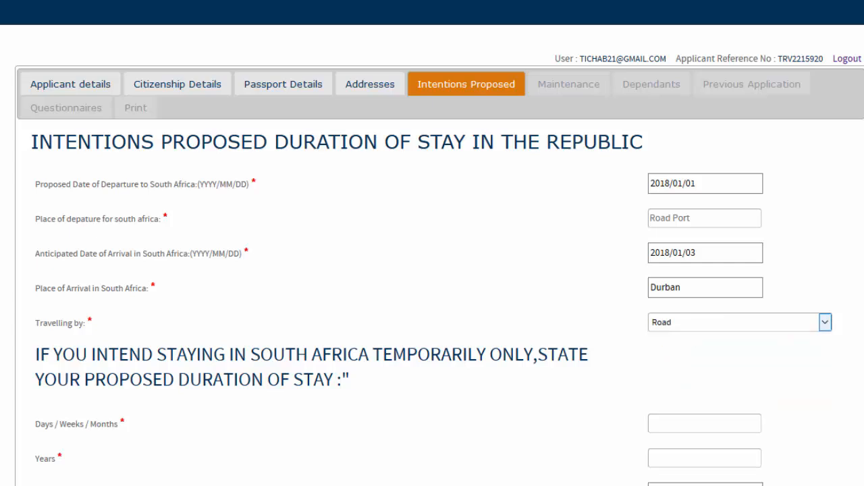
- Enter a stay of 36 days/weeks/months and 3 years, departing South Africa 2021/01/01
scroll(432, 243, "down", 3)
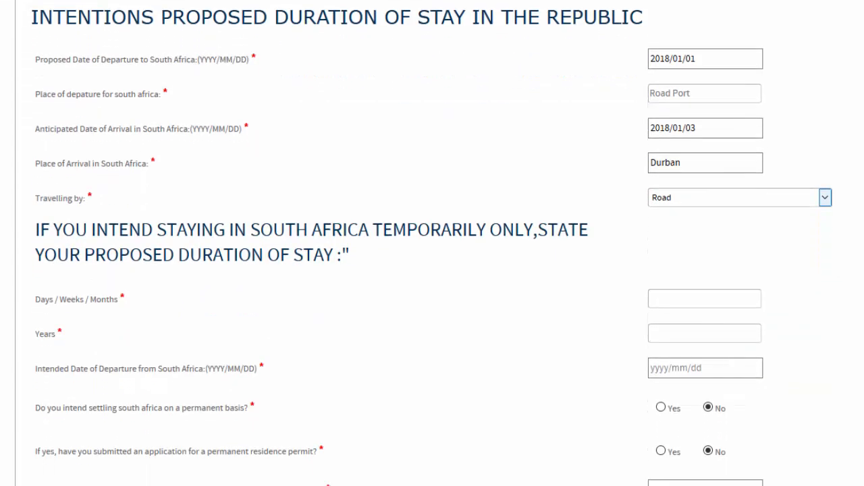
scroll(432, 243, "down", 1)
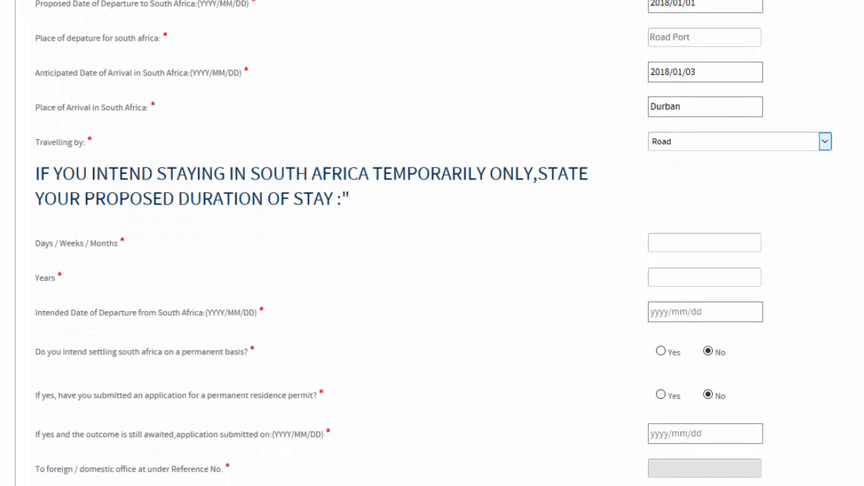
scroll(432, 243, "down", 1)
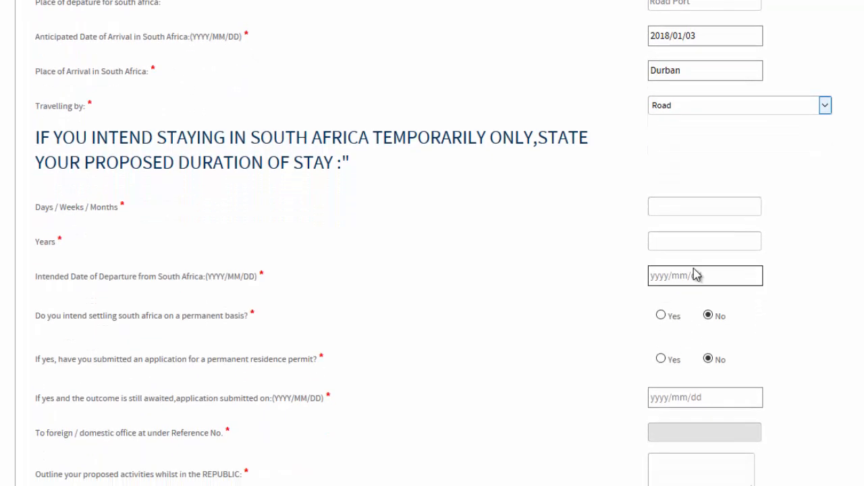
left_click(661, 205)
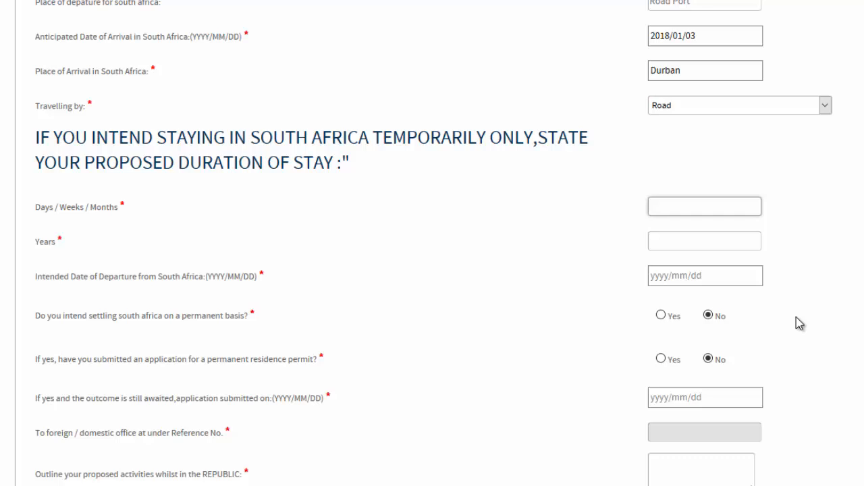
type("36")
left_click(665, 240)
type("3")
left_click(651, 281)
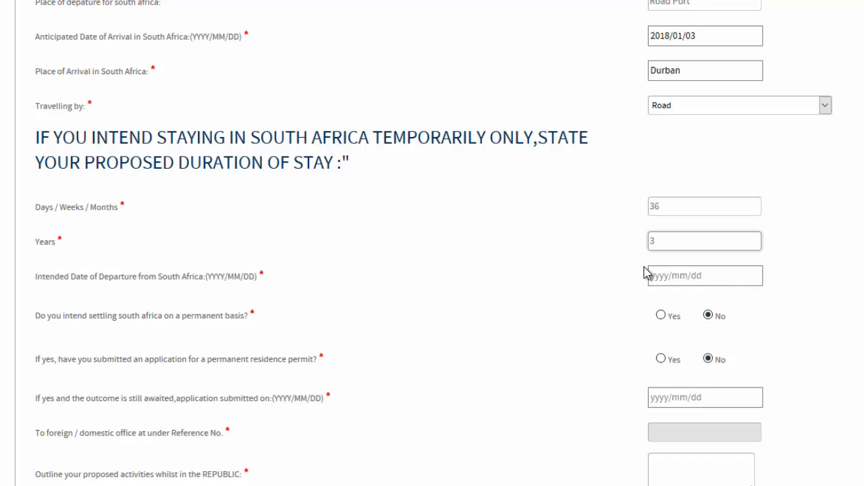
left_click(670, 278)
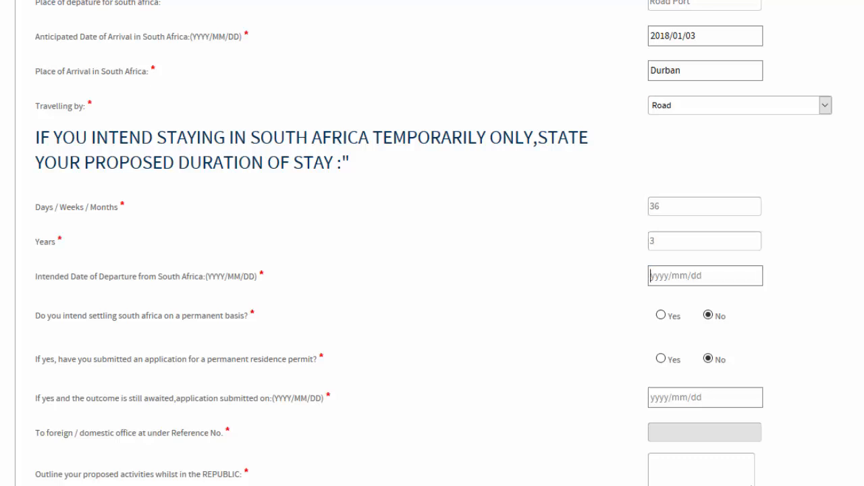
scroll(432, 243, "up", 1)
scroll(432, 243, "down", 1)
type("2021/")
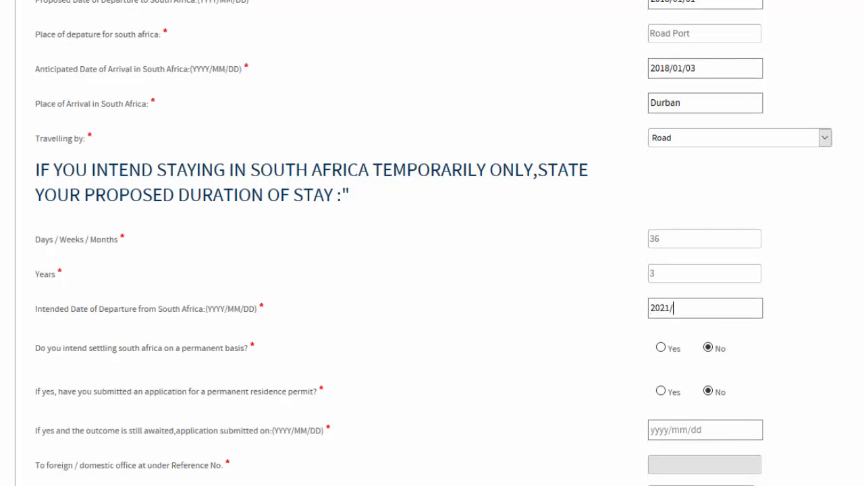
type("01/01")
- Enter 'Educator' as the proposed activities and save the intentions page
scroll(780, 295, "down", 4)
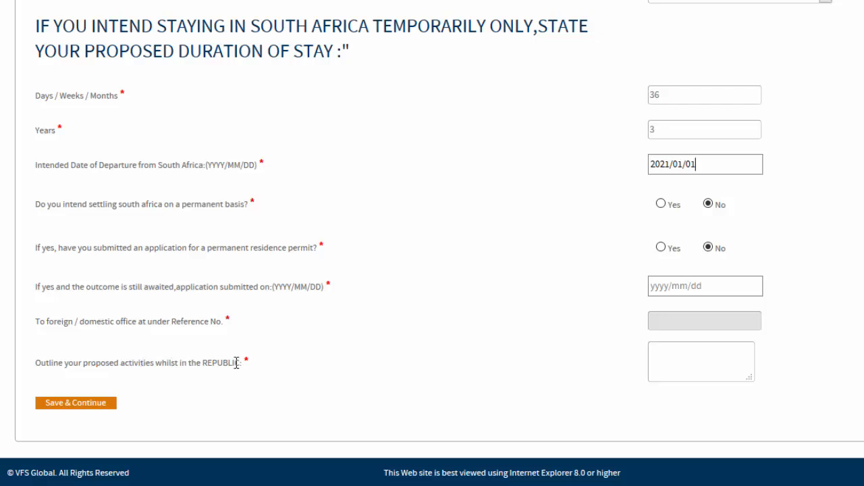
left_click(661, 353)
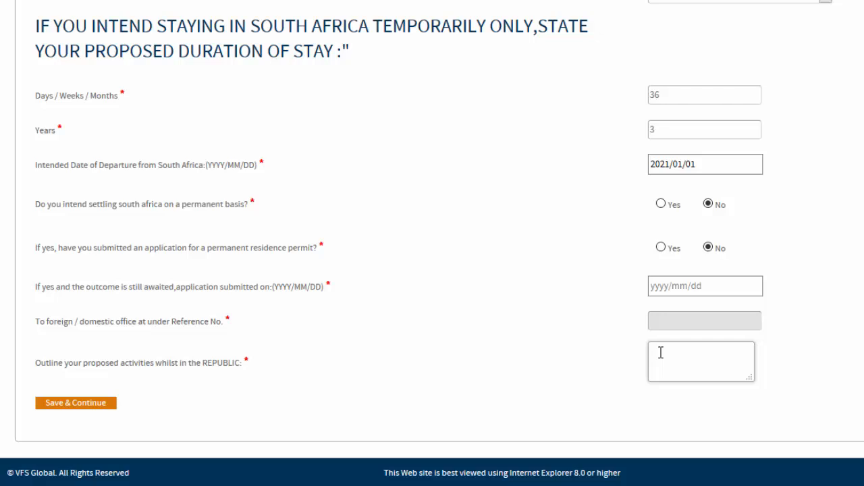
type("Educator")
left_click(91, 407)
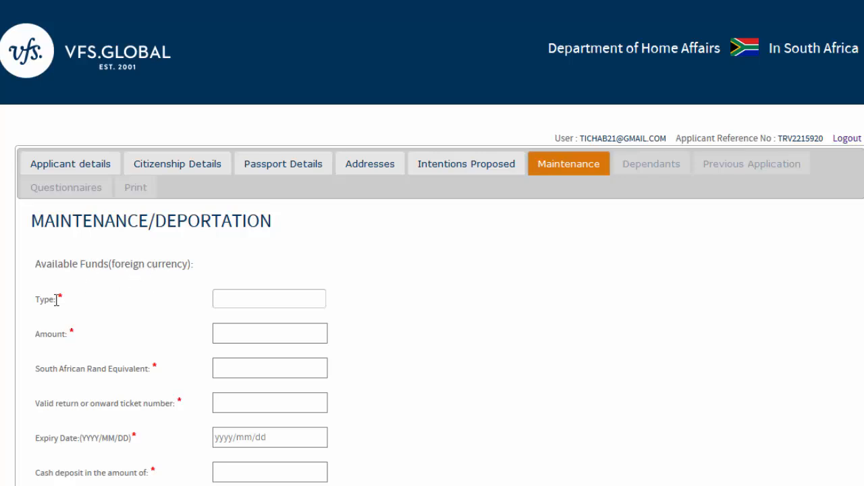
- Enter available funds of type 'Rands', amount 10000, with a Rand equivalent of 10000
left_click(221, 298)
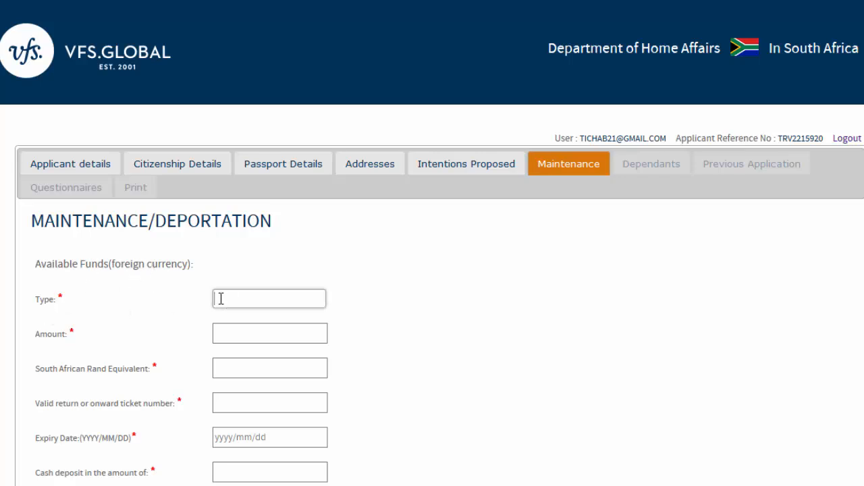
type("Rands")
left_click(223, 333)
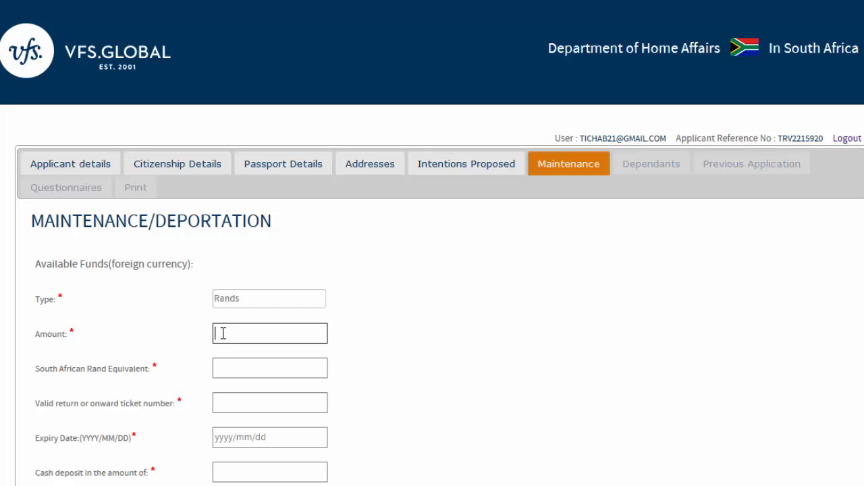
type("10000")
left_click(228, 371)
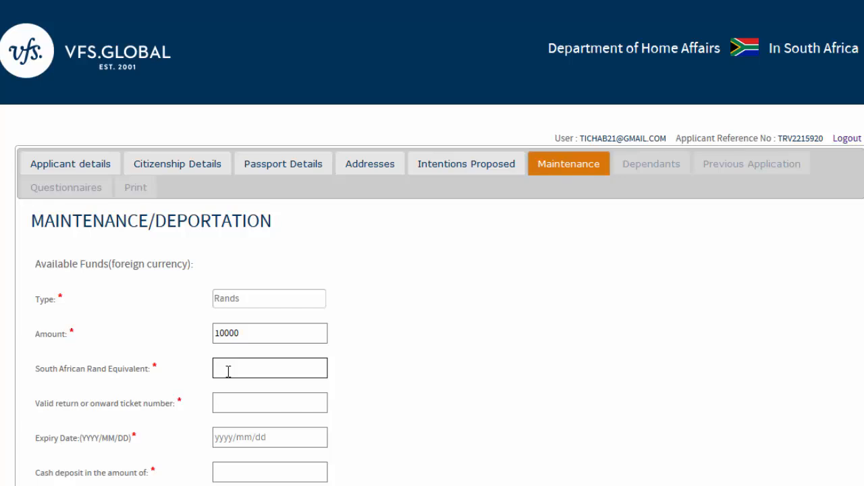
type("10000")
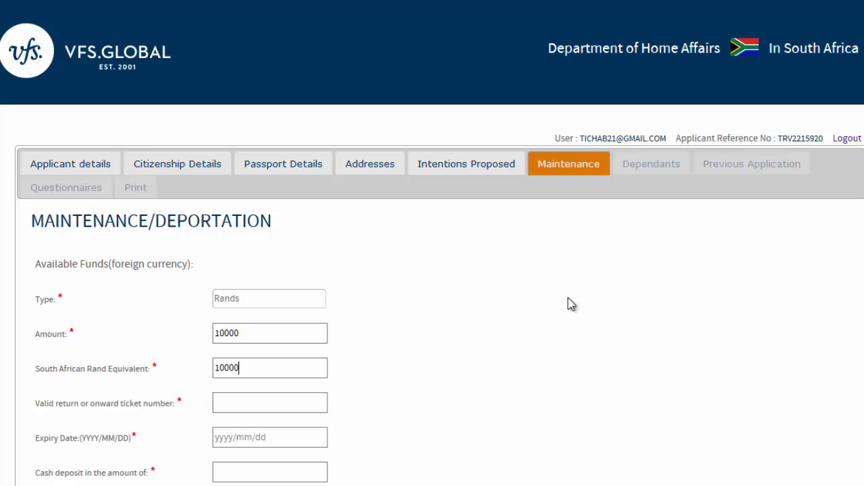
- Enter the return ticket number and its expiry date 2021/01/03
scroll(432, 270, "down", 2)
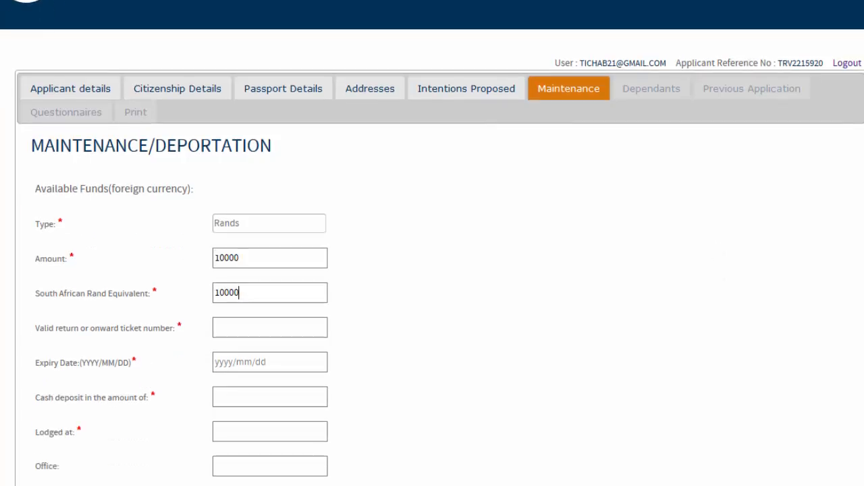
left_click(270, 282)
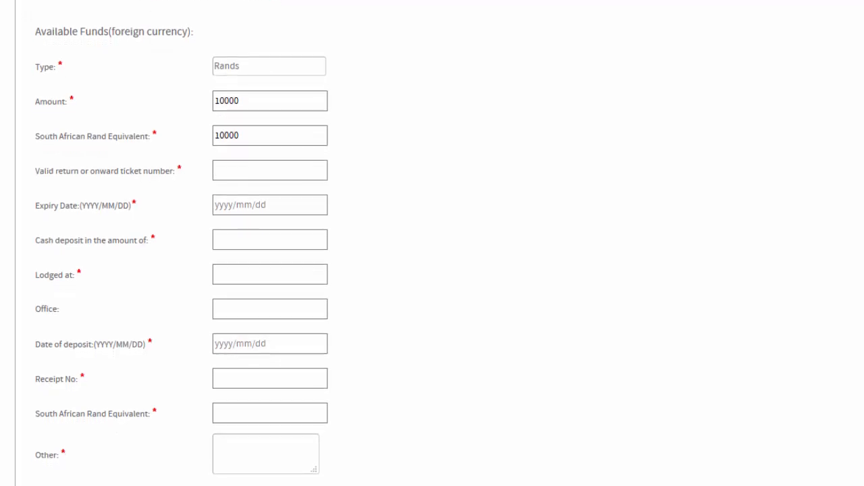
type("123978")
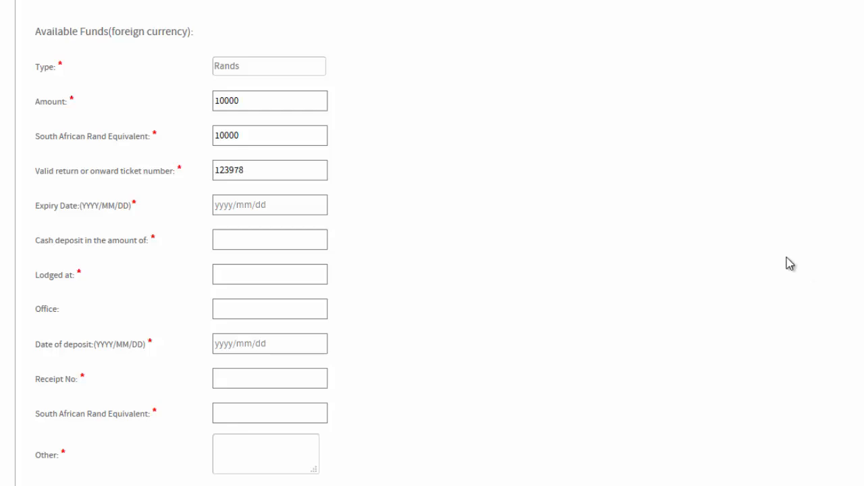
left_click(222, 212)
left_click(304, 268)
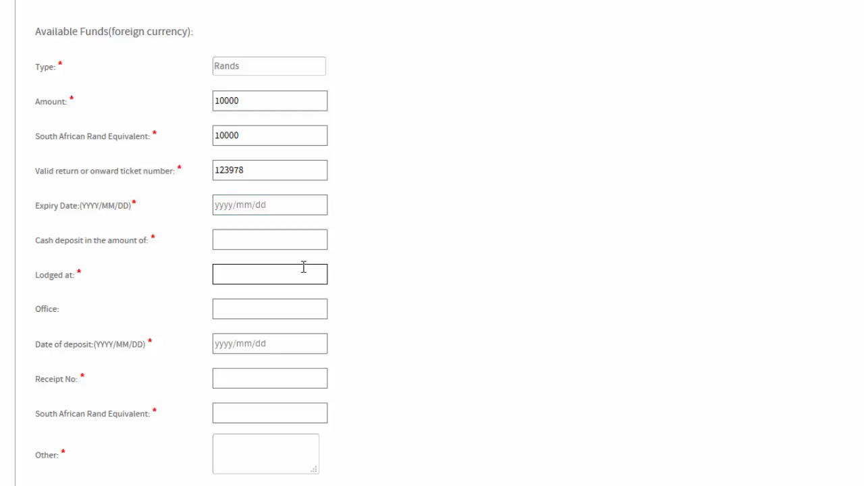
type("2018")
key("BackSpace")
key("BackSpace")
type("21")
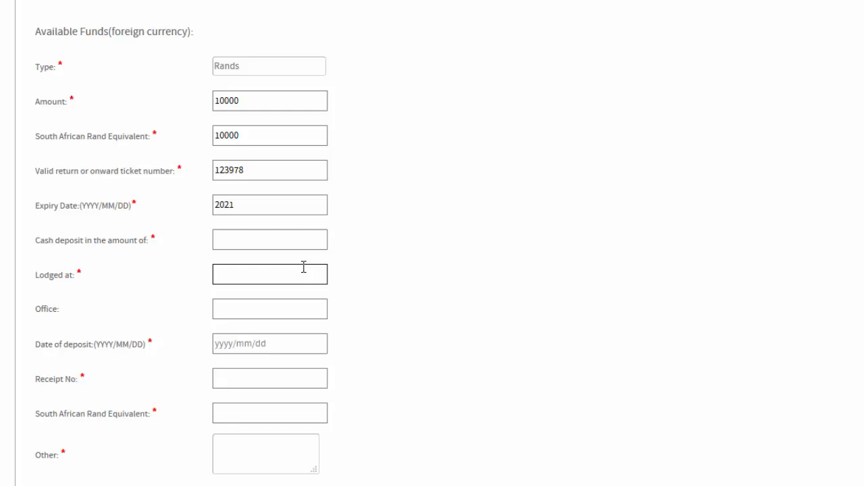
type("/01/03")
- Record a 5000 cash deposit lodged at Formula Inn on 2017/10/02
left_click(235, 243)
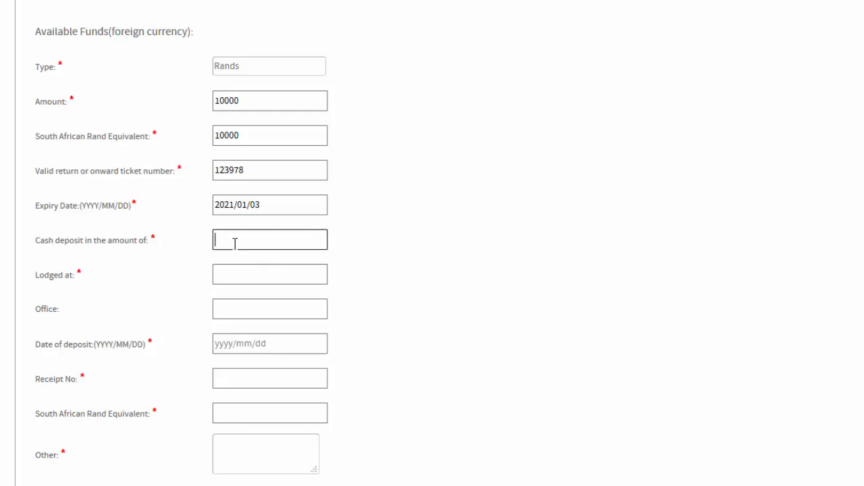
type("5000")
left_click(217, 275)
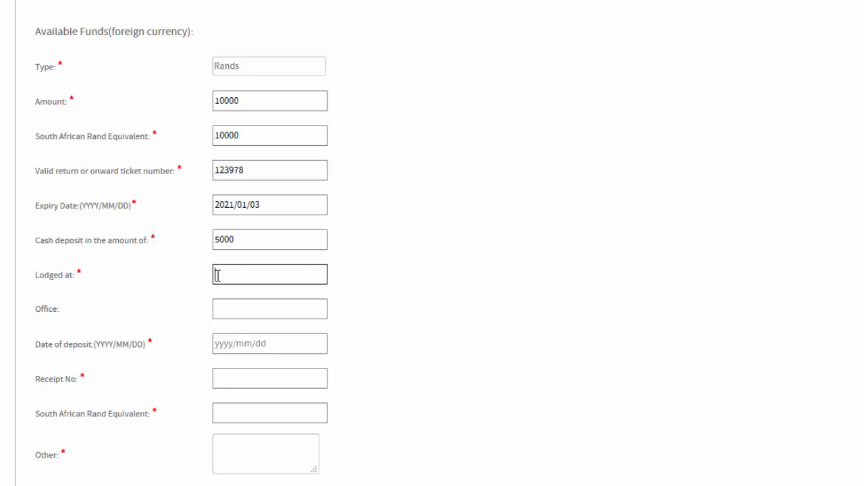
type("Formula Inn")
left_click(222, 341)
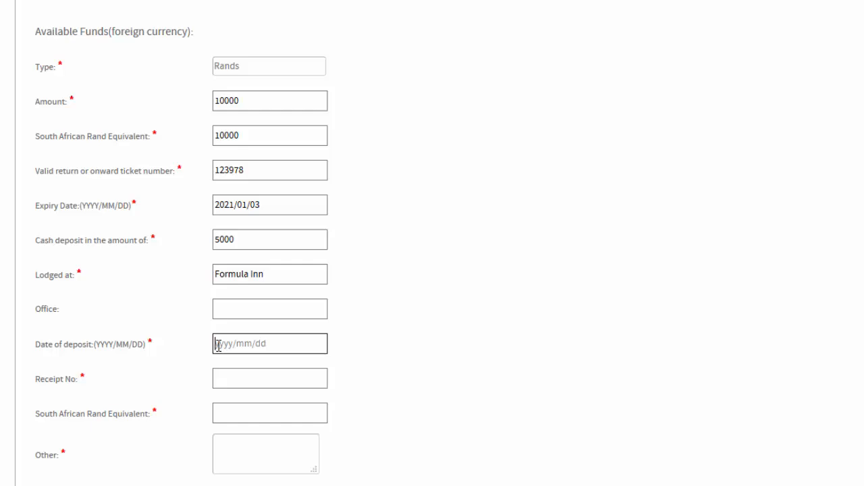
type("2017/12")
key("BackSpace")
key("BackSpace")
type("10/02")
- Add the receipt number, Rand equivalent 5000 and Other note 'To confirm', then save
left_click(217, 376)
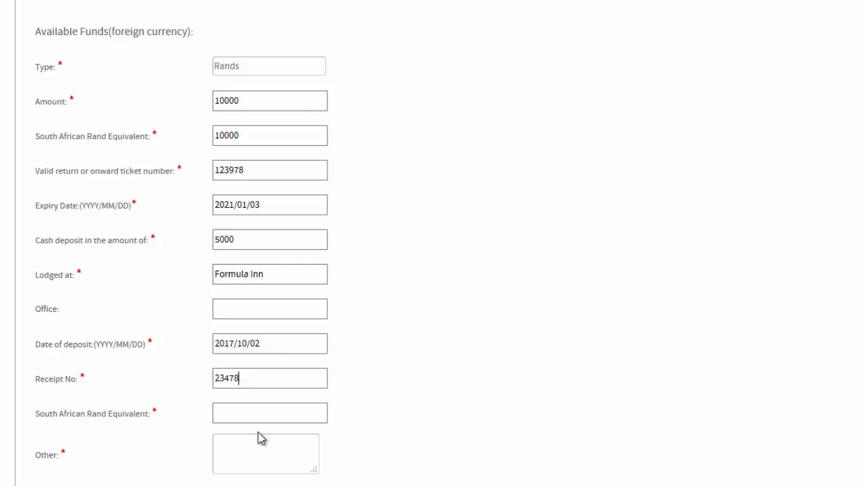
left_click(229, 411)
type("5000")
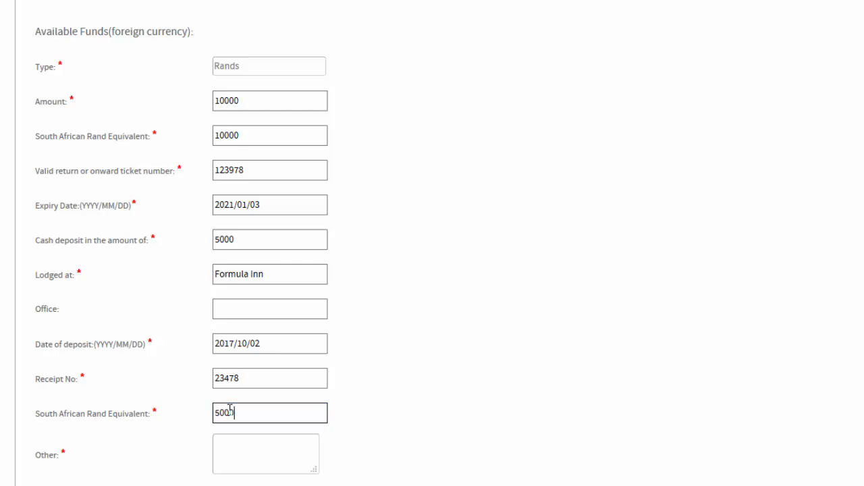
left_click(225, 440)
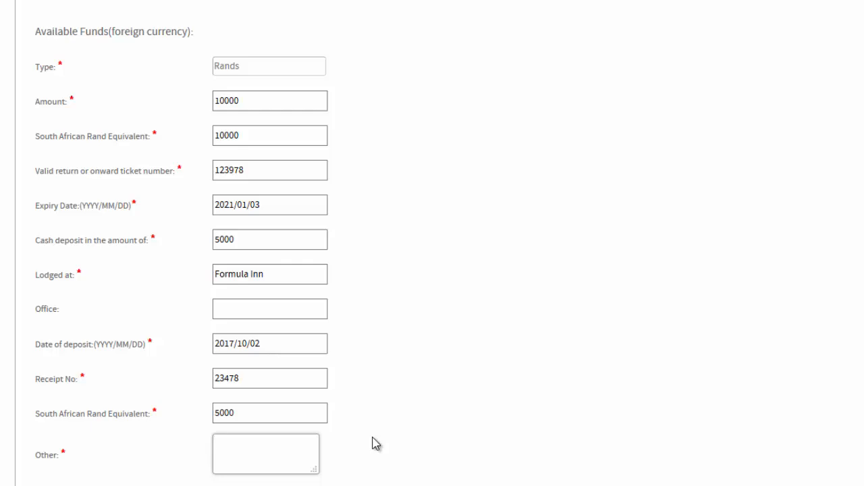
scroll(505, 390, "down", 2)
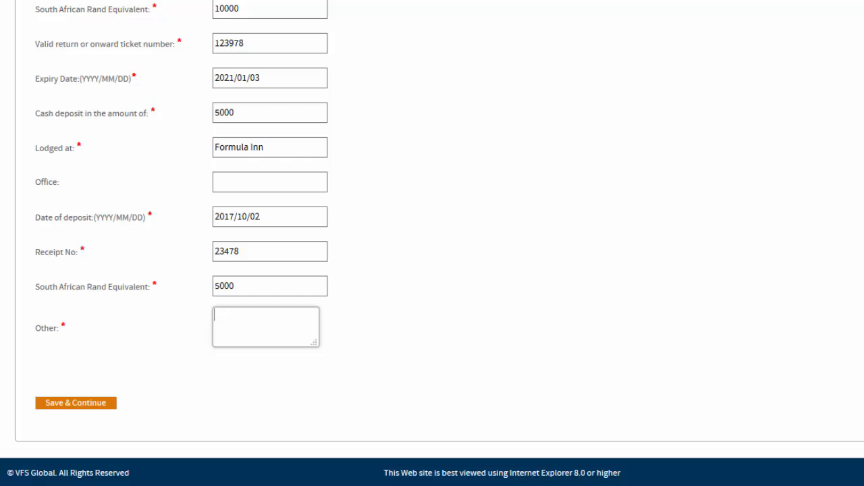
type("To confirm")
left_click(79, 402)
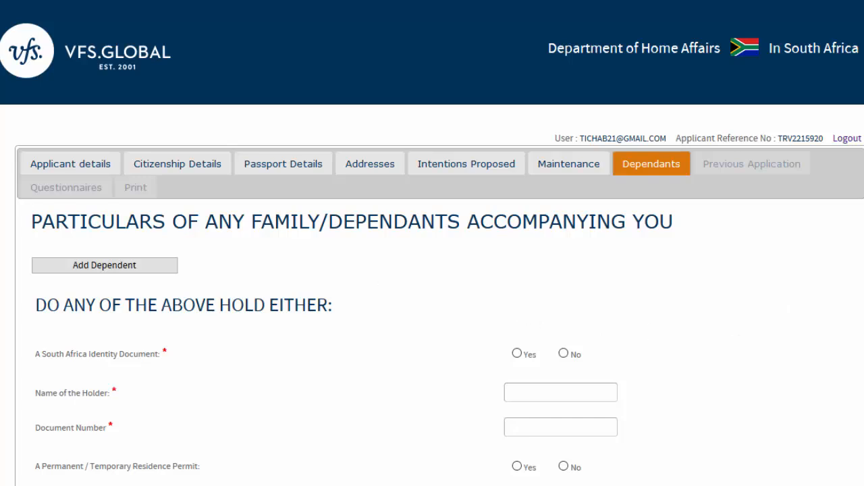
- Save the Dependants page without changes to display its missing-field validation errors
scroll(432, 270, "down", 1)
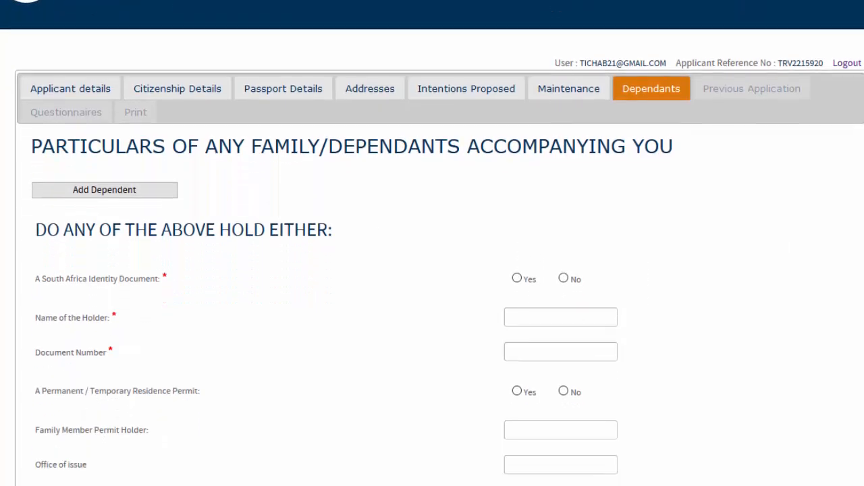
scroll(432, 270, "down", 1)
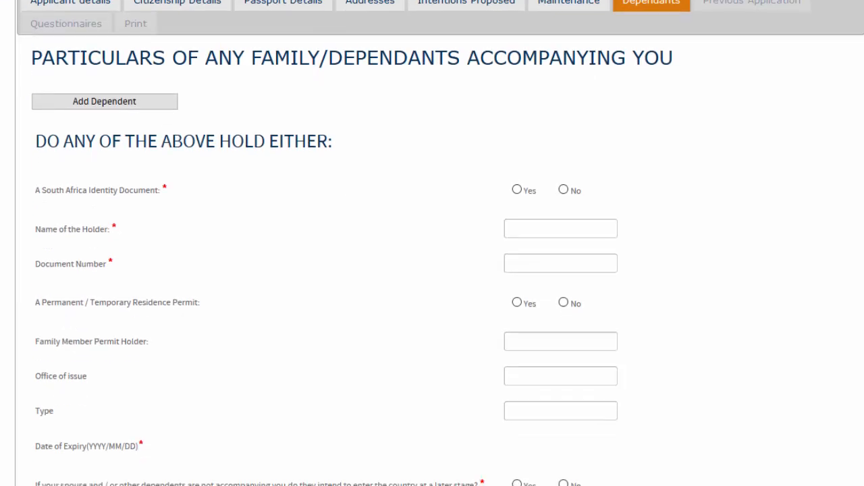
scroll(432, 270, "down", 3)
scroll(432, 270, "up", 3)
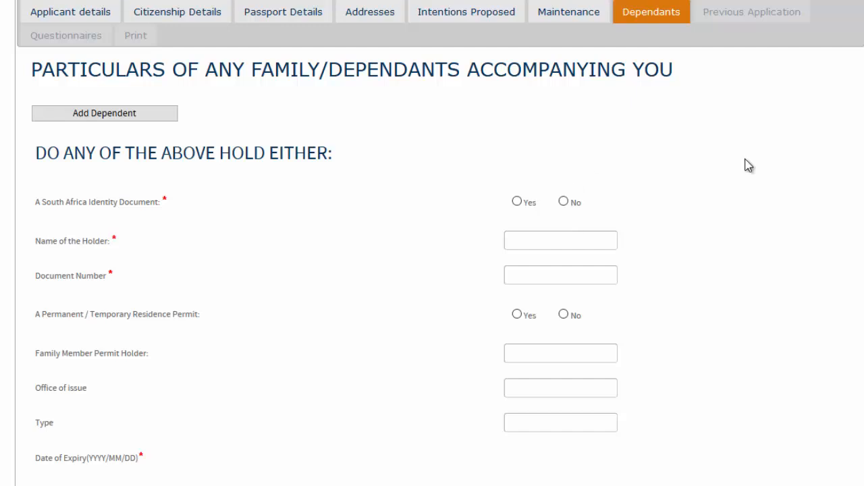
scroll(432, 271, "down", 3)
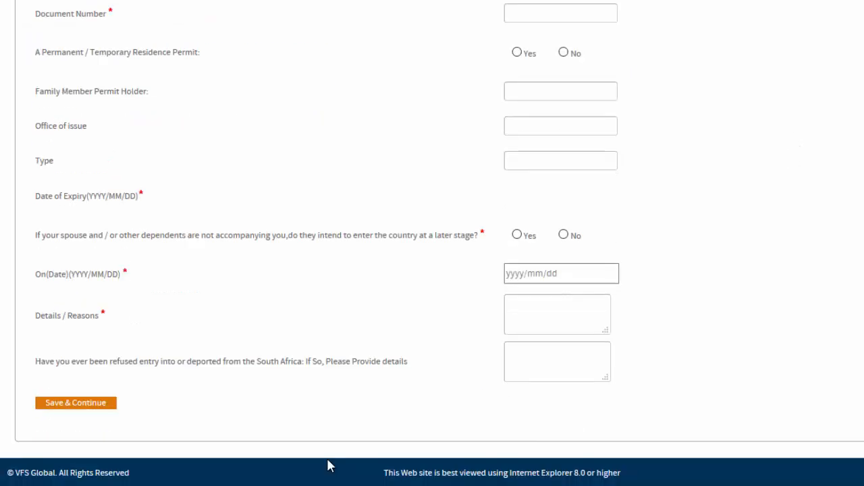
left_click(74, 408)
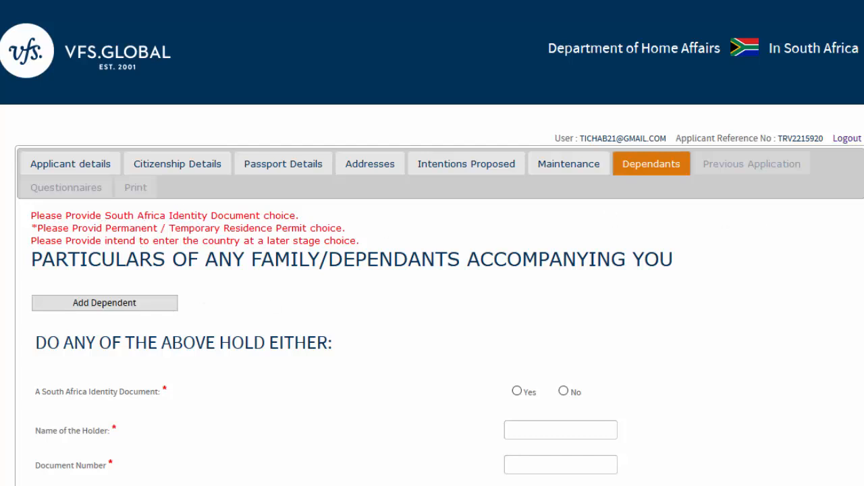
- Answer No to holding a South African identity document and Yes to a residence permit
scroll(855, 239, "down", 3)
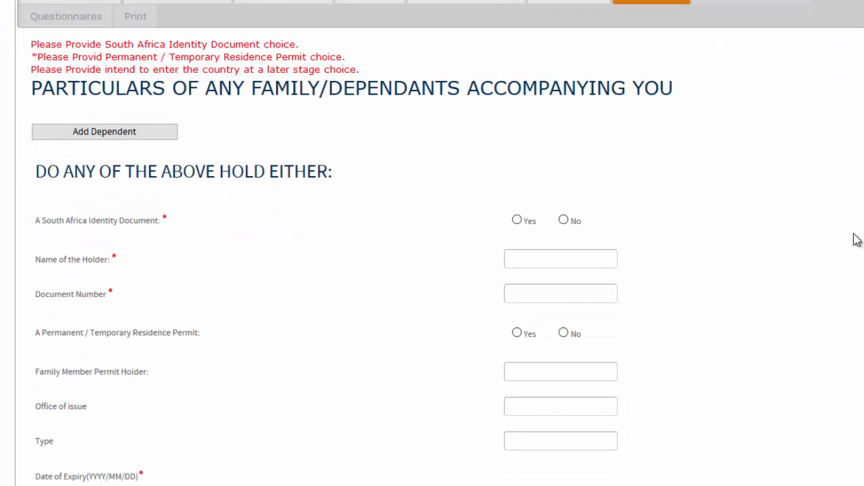
left_click(564, 221)
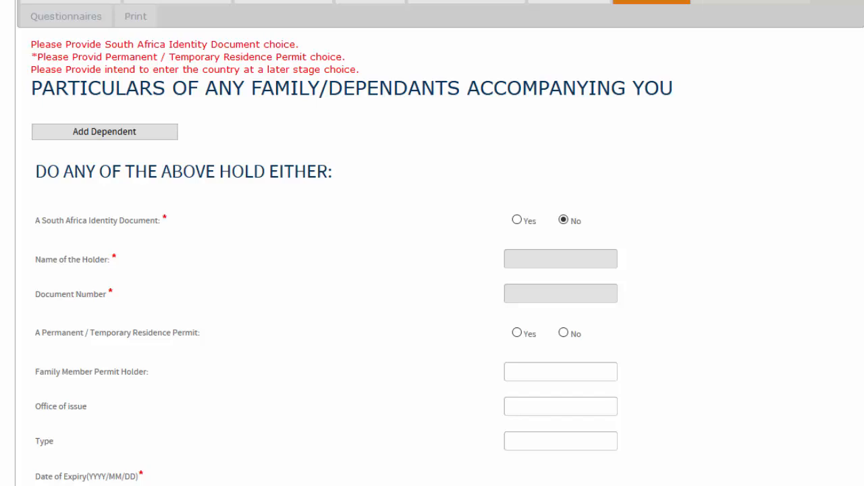
scroll(858, 232, "down", 1)
scroll(440, 243, "down", 2)
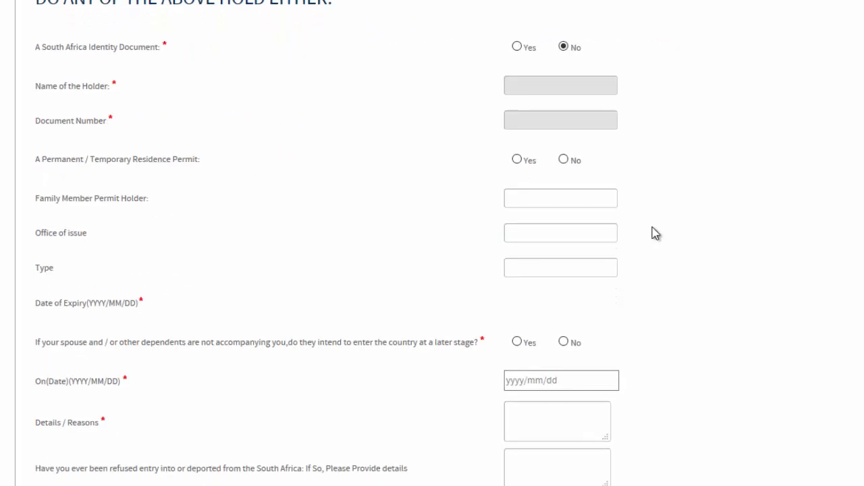
left_click(517, 160)
scroll(518, 232, "up", 3)
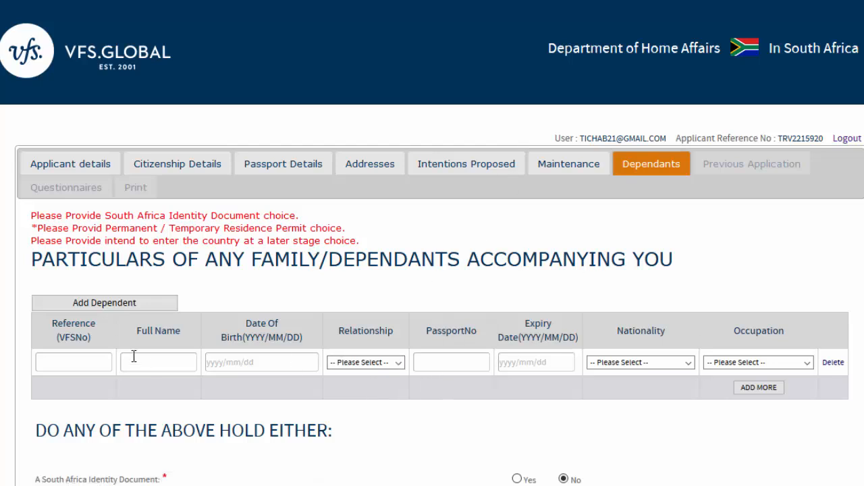
- Set the dependant's relationship to Spouse, nationality to Zimbabwe and occupation to Other
left_click(403, 365)
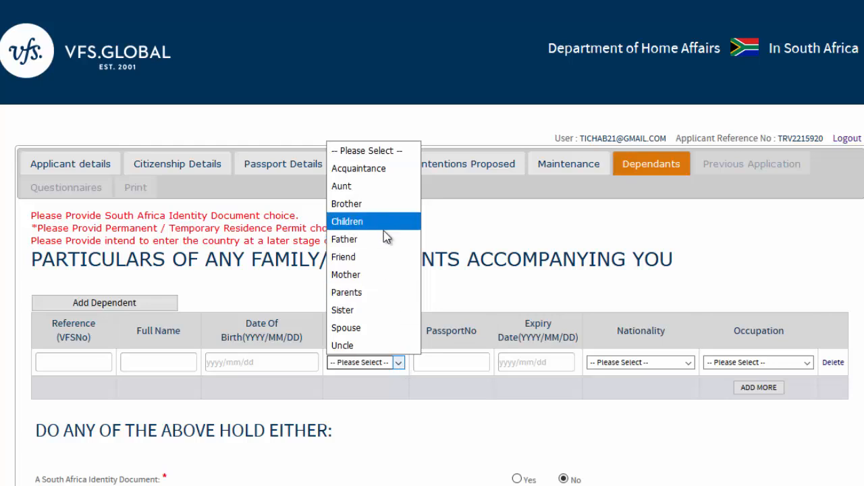
left_click(379, 327)
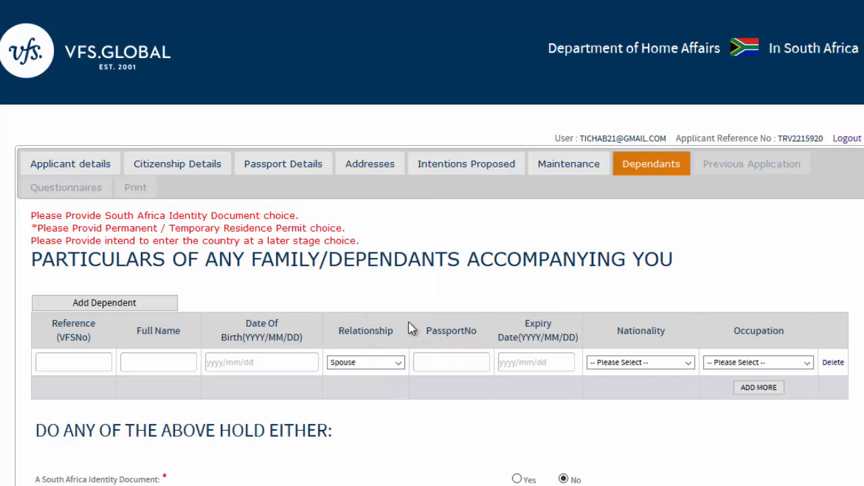
left_click(689, 364)
left_click_drag(711, 21, 712, 339)
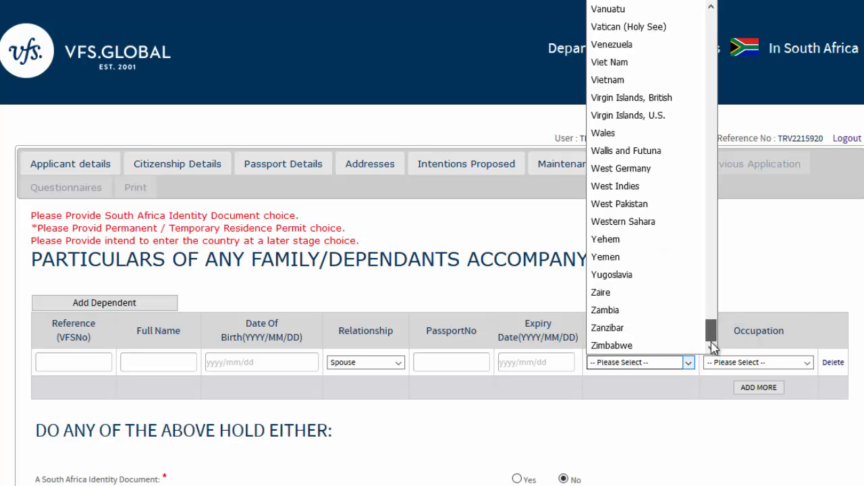
left_click(662, 345)
left_click(809, 362)
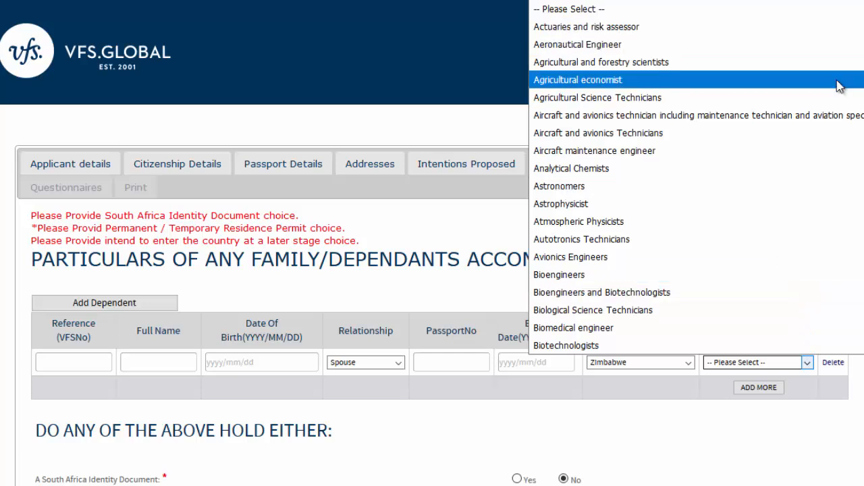
scroll(695, 175, "down", 10)
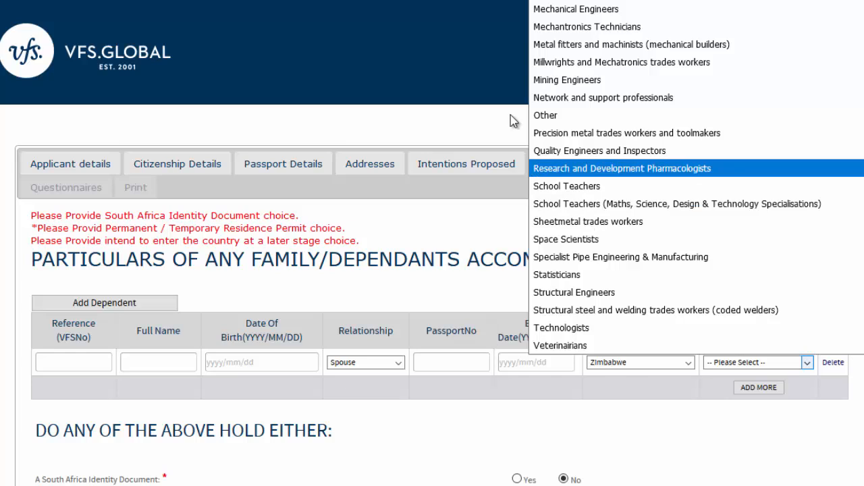
left_click(562, 116)
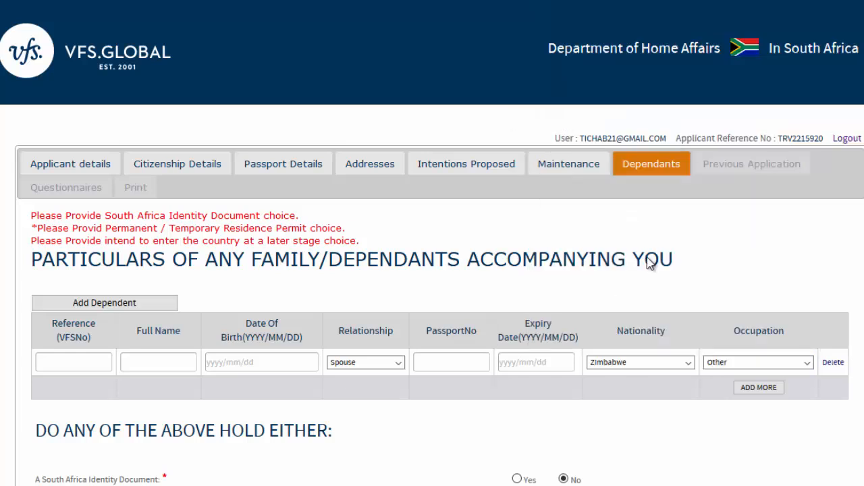
- Answer No to the residence permit question and save the Dependants page
scroll(433, 270, "down", 7)
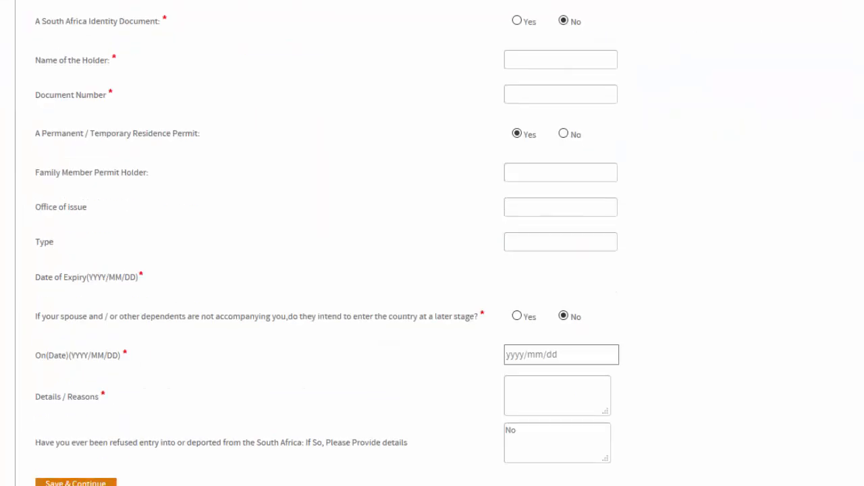
scroll(432, 271, "up", 3)
scroll(440, 243, "down", 1)
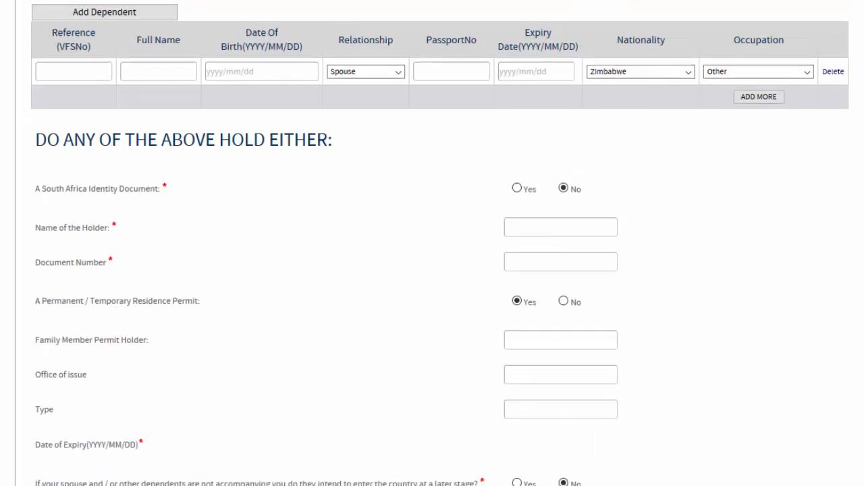
scroll(441, 243, "down", 1)
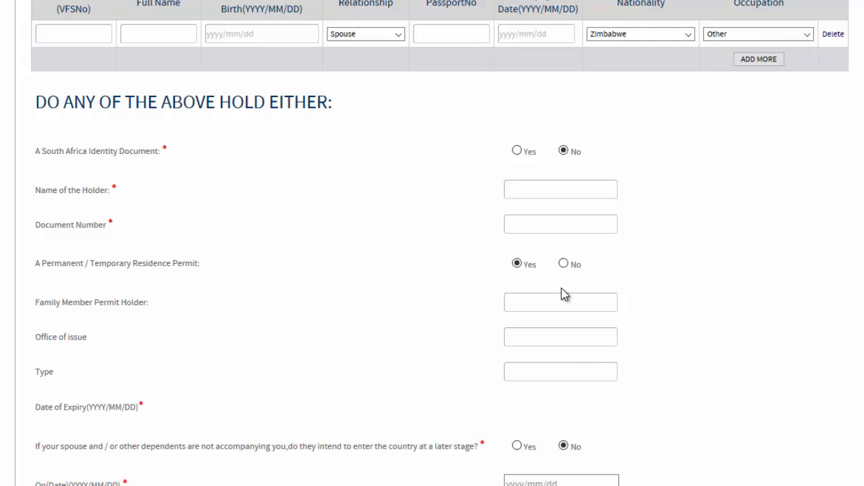
left_click(571, 268)
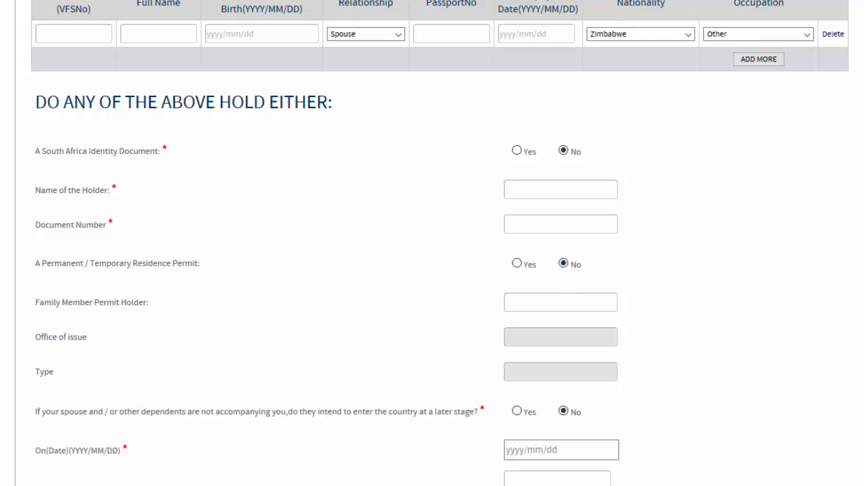
scroll(432, 243, "down", 3)
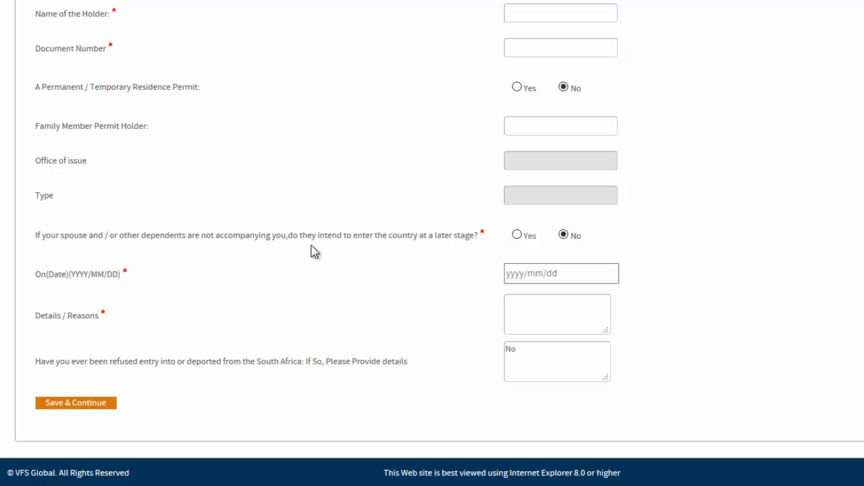
left_click(99, 405)
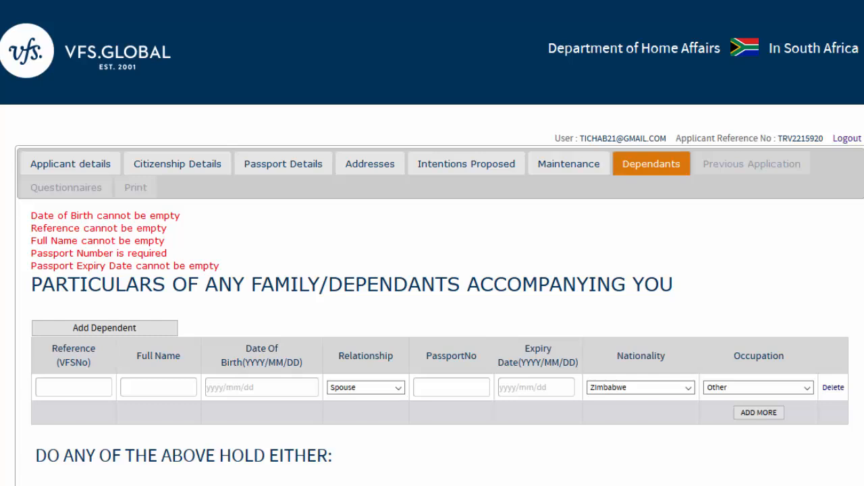
scroll(432, 270, "down", 2)
scroll(432, 270, "down", 1)
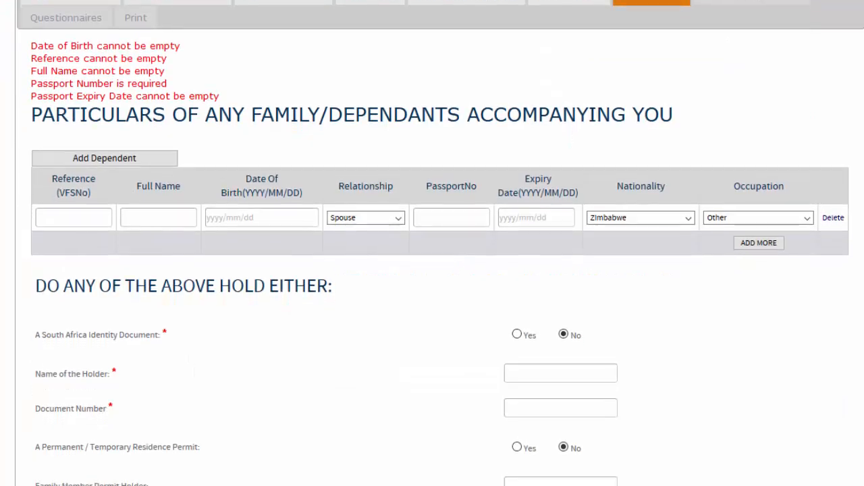
left_click(218, 213)
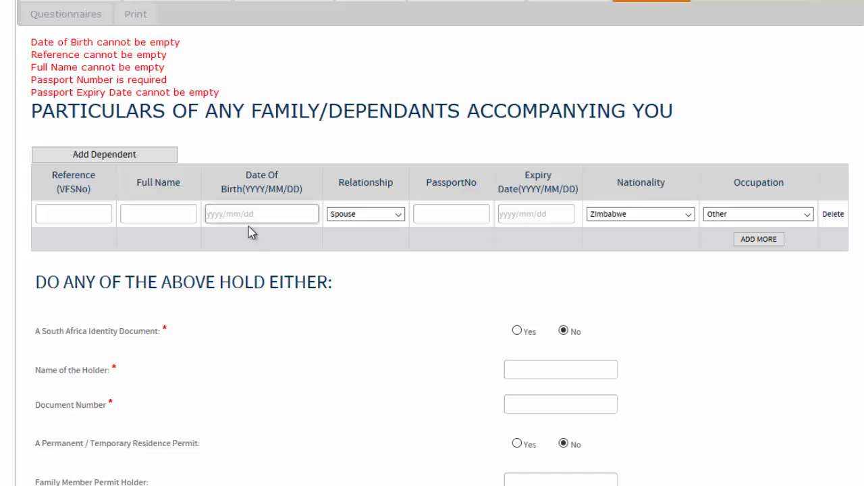
left_click(129, 216)
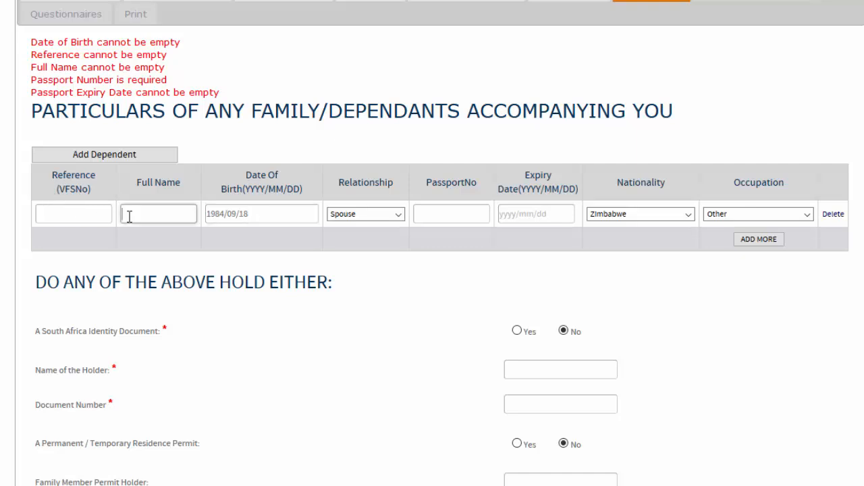
- Add the spouse's passport number and reference number, then save the dependant details
left_click(59, 218)
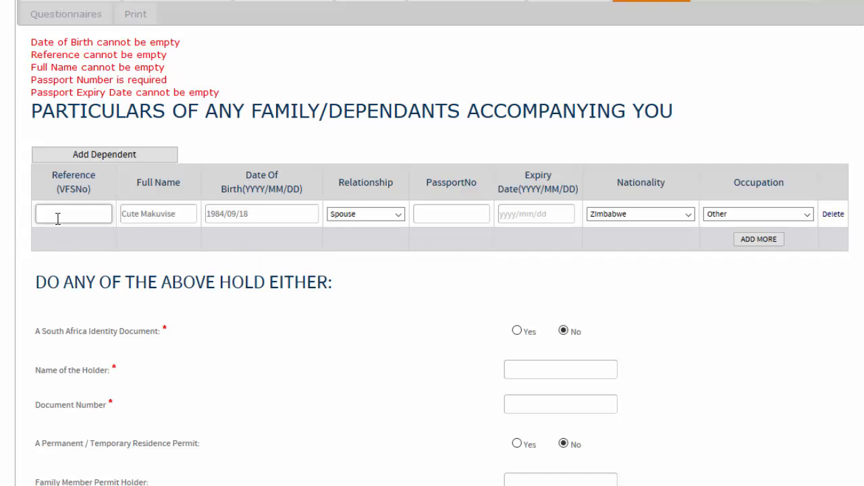
left_click(431, 218)
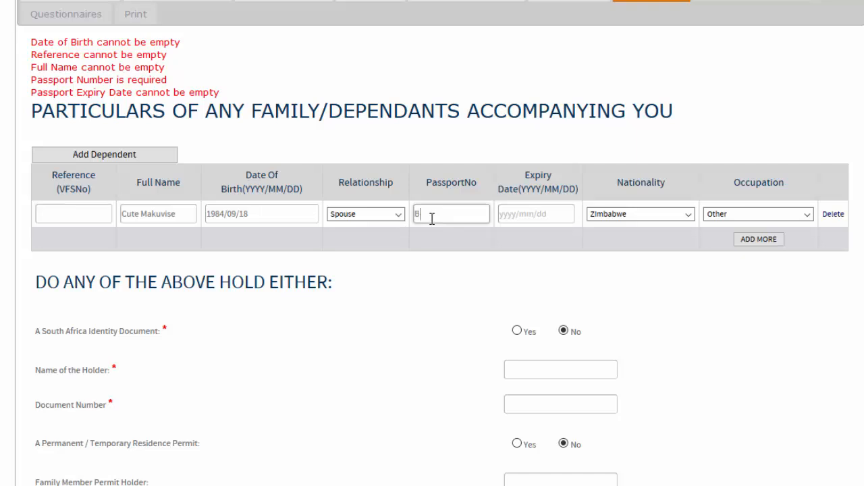
left_click(81, 206)
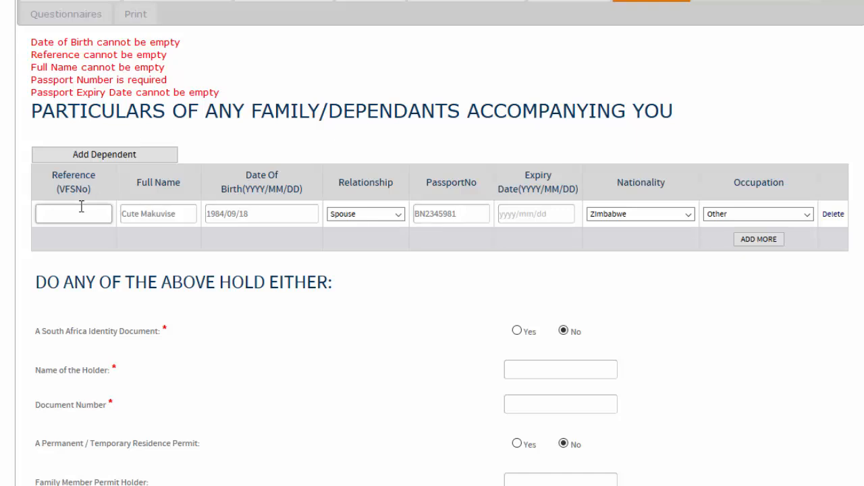
scroll(432, 243, "down", 6)
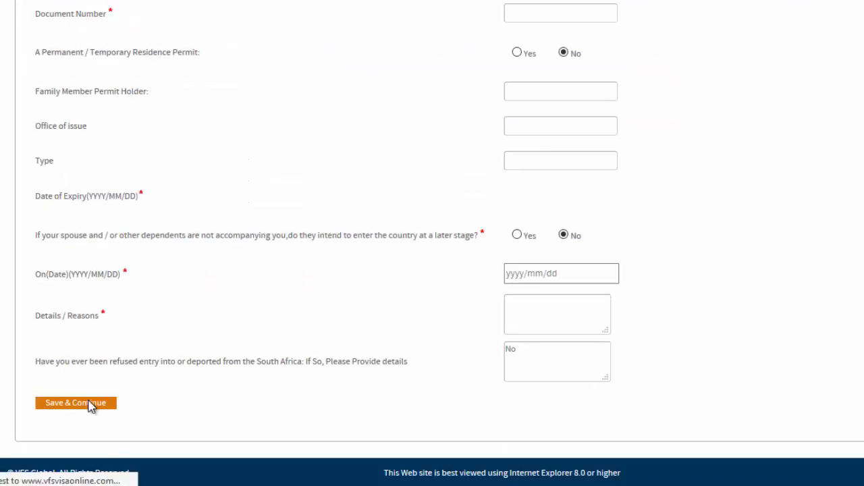
left_click(90, 404)
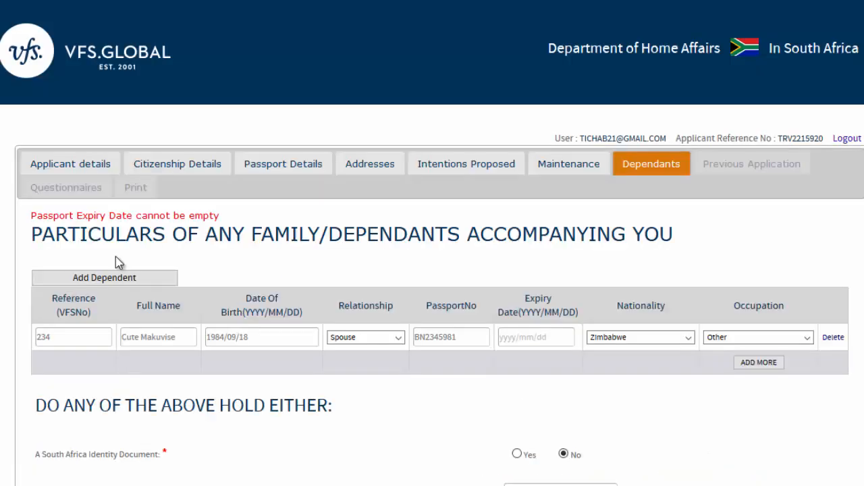
- Enter 2020/10/10 as the spouse's passport expiry date
left_click(508, 338)
type("2020/10/10")
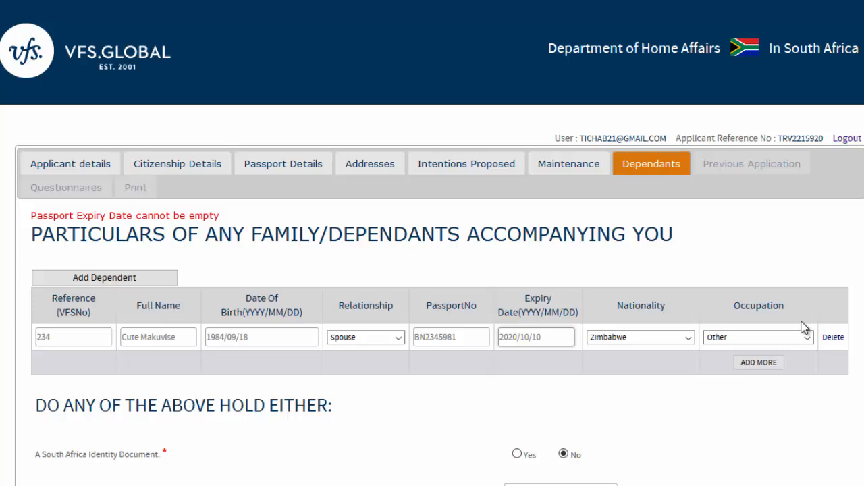
scroll(805, 328, "down", 8)
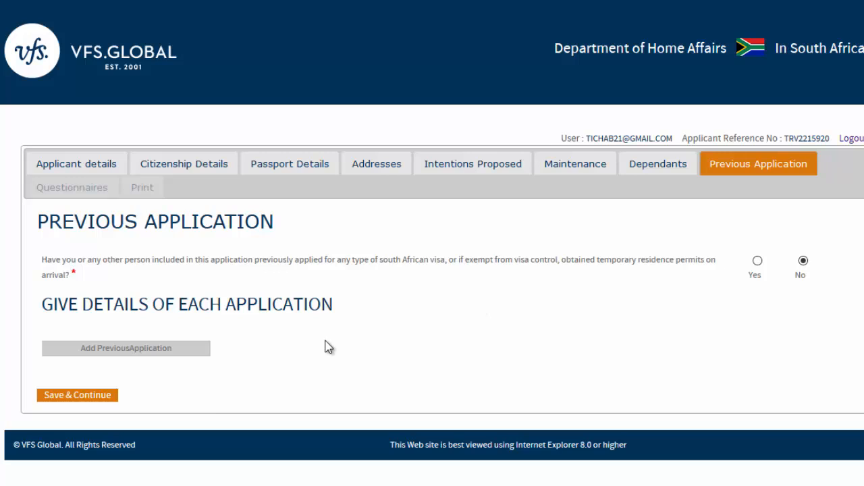
- Keep No for previous applications and save the Previous Application page
left_click(69, 398)
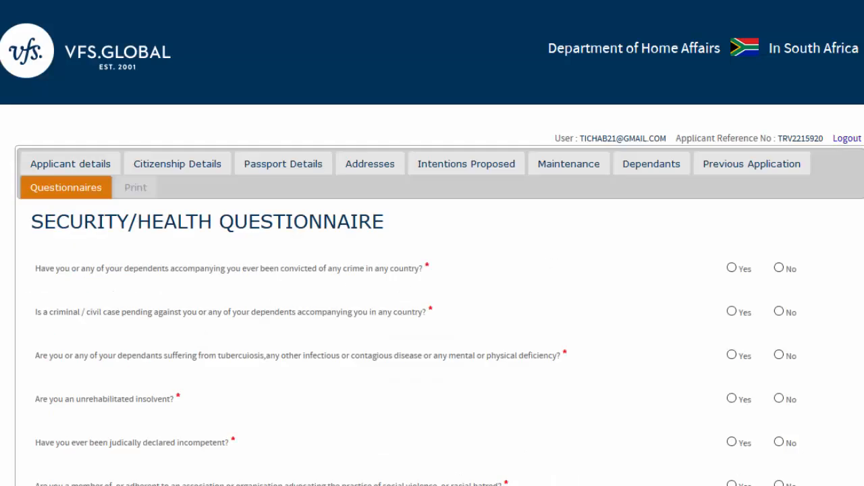
- Answer No to the pending case, disease, insolvency, incompetence, violence, minority group and court order questions
scroll(432, 270, "down", 2)
scroll(432, 270, "down", 1)
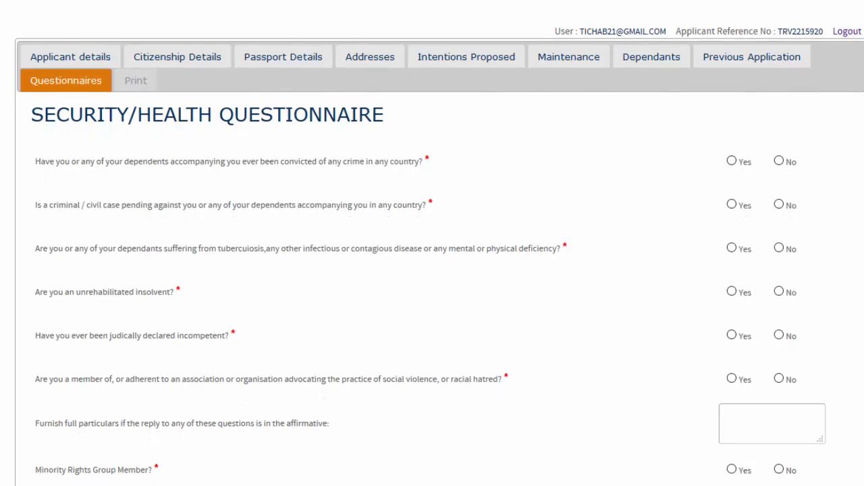
left_click(778, 203)
left_click(780, 248)
left_click(780, 292)
scroll(432, 270, "down", 1)
scroll(441, 243, "down", 1)
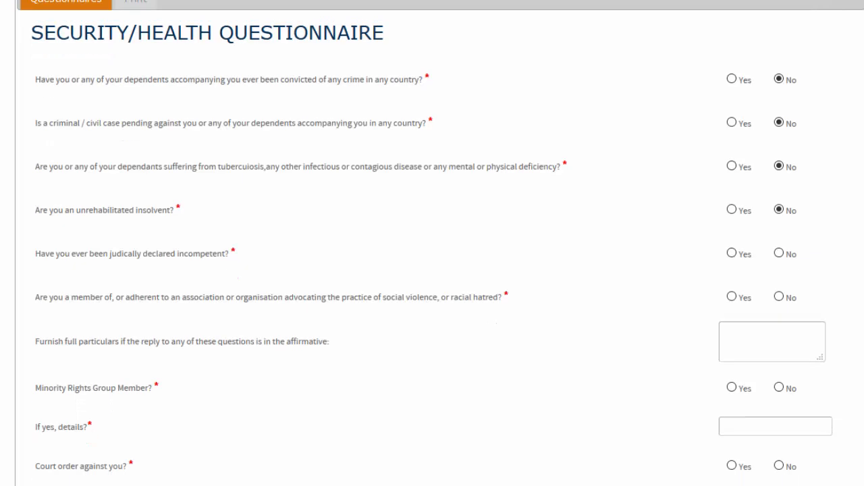
left_click(780, 255)
scroll(440, 243, "down", 2)
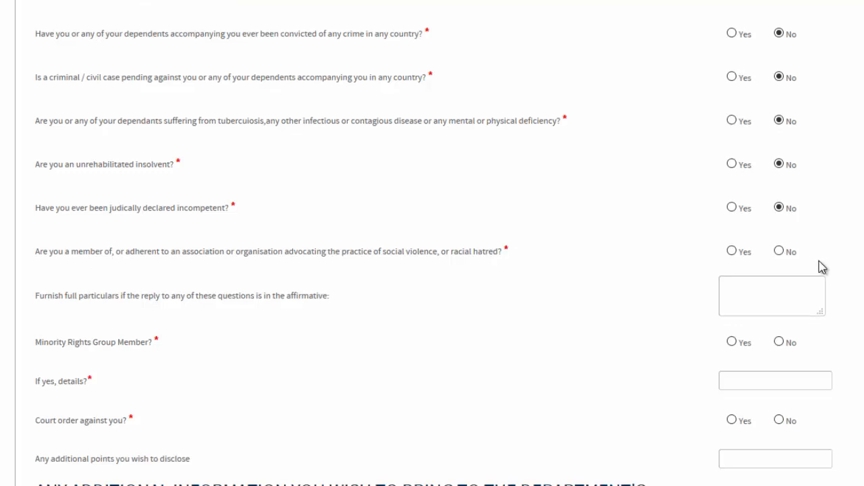
left_click(780, 248)
scroll(432, 243, "down", 4)
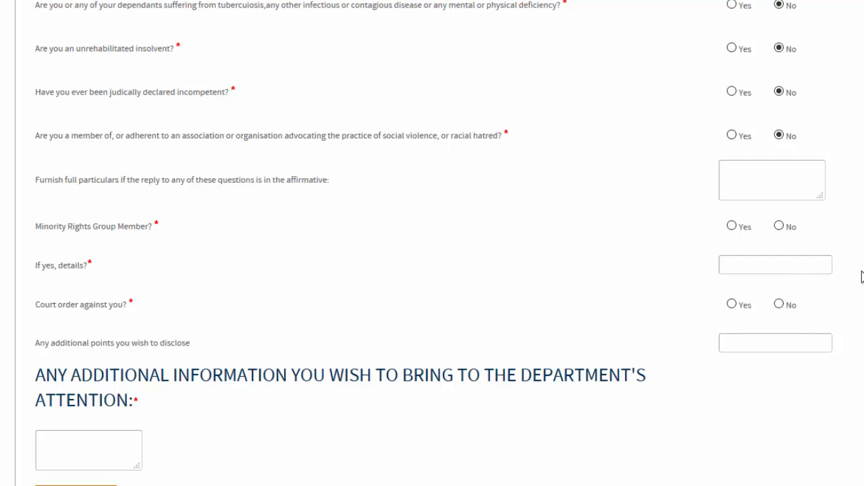
left_click(780, 227)
left_click(784, 307)
- Enter No as additional information and submit the questionnaire
scroll(432, 243, "down", 2)
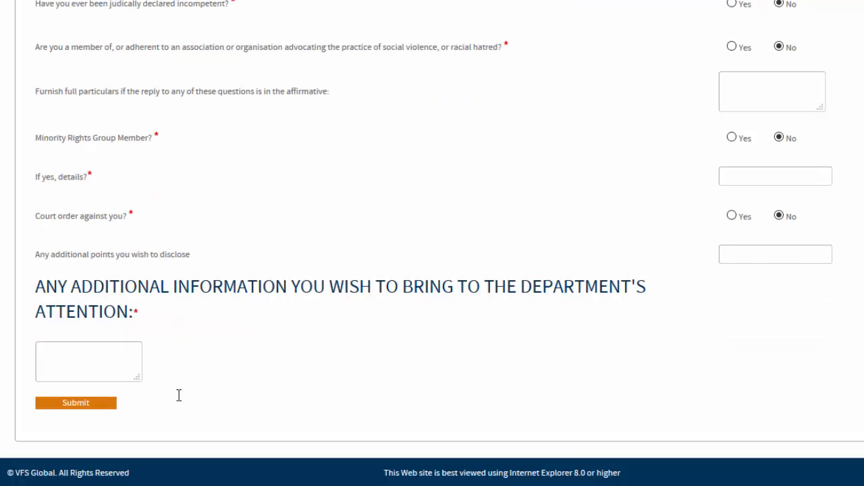
left_click(60, 345)
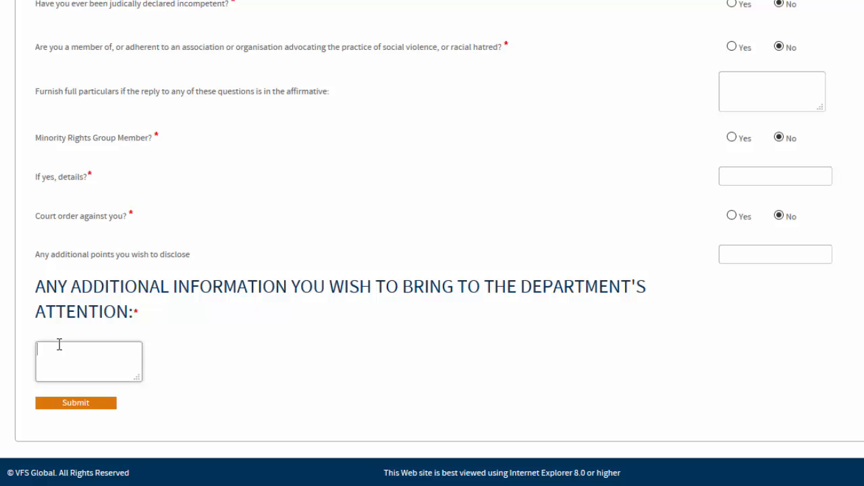
type("No")
left_click(78, 403)
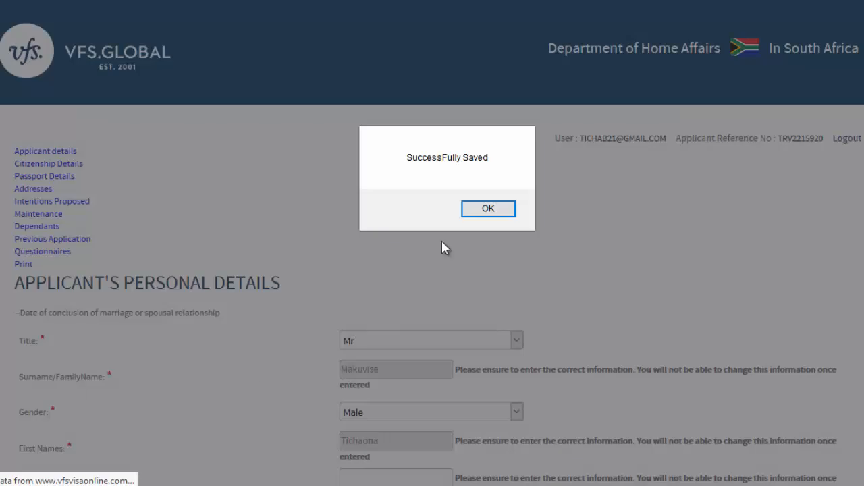
- Dismiss the Successfully Saved alert and go to the Payment Mode page
left_click(495, 217)
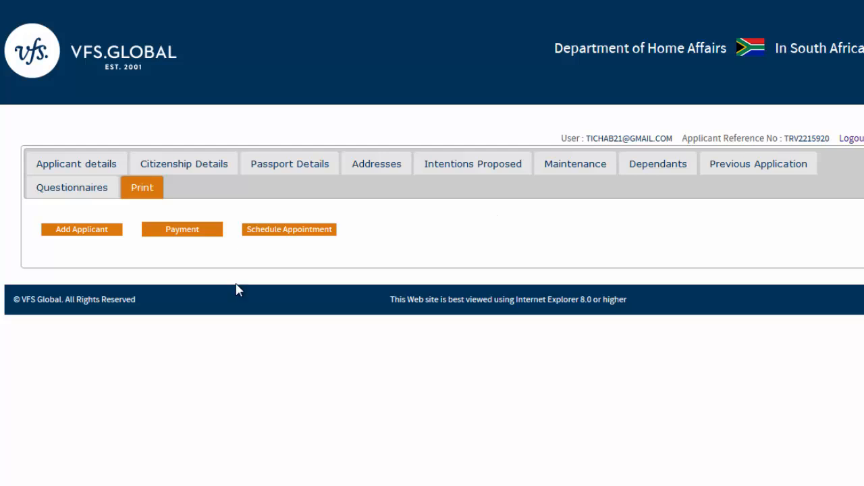
left_click(187, 234)
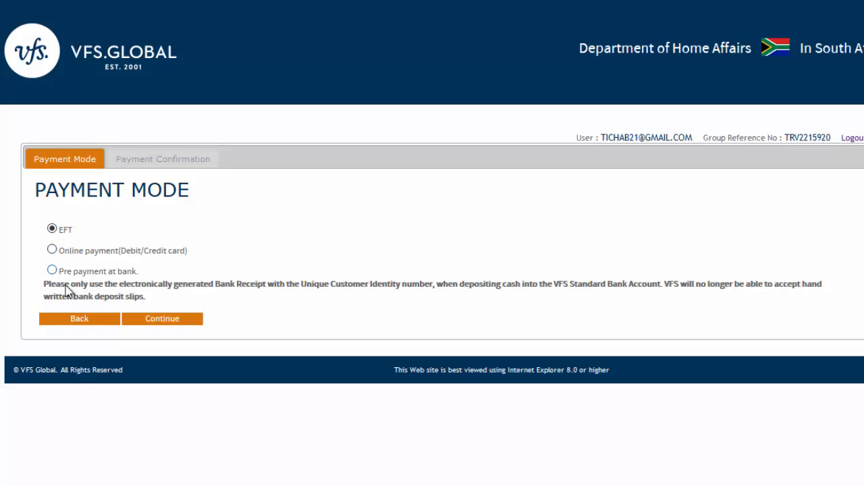
- Choose pre-payment at bank and continue to the 1350 Payment Confirmation page
left_click(52, 269)
left_click(143, 325)
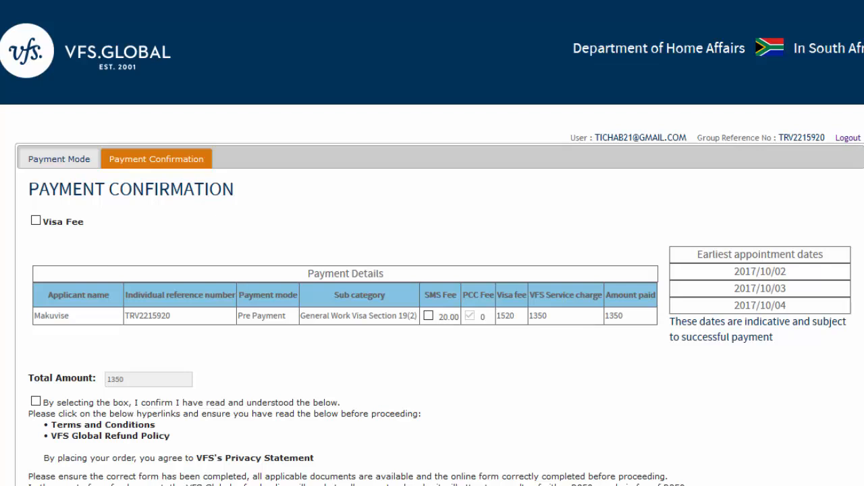
- Leave Payment Confirmation via Payment Mode and go back to the application's Print page
scroll(432, 270, "down", 3)
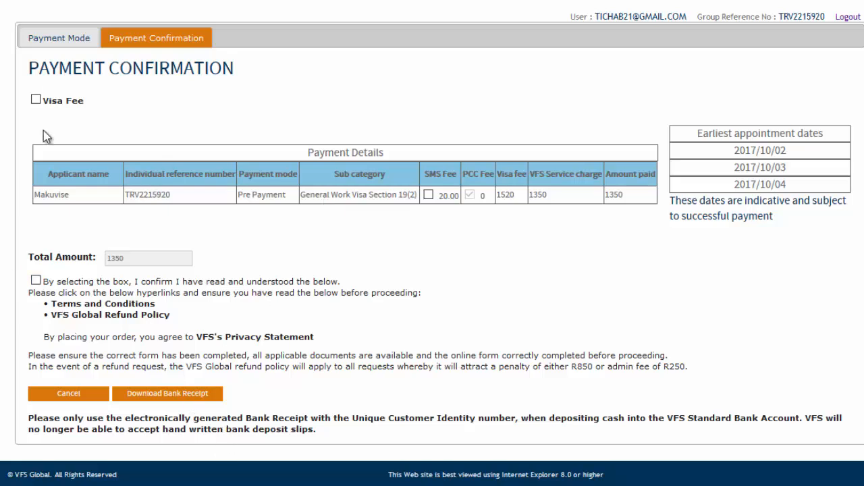
left_click(41, 40)
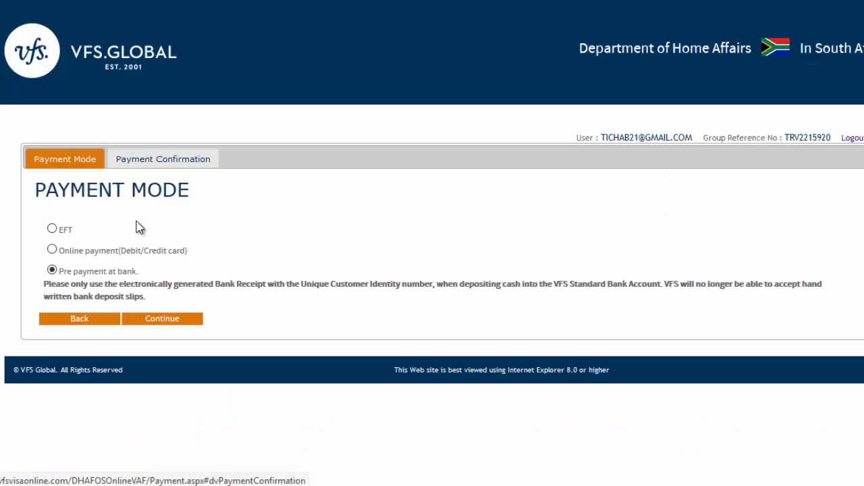
left_click(88, 319)
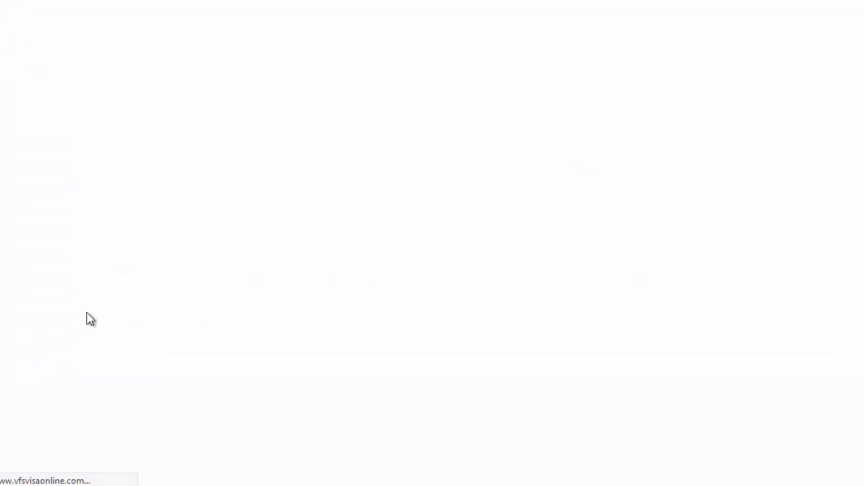